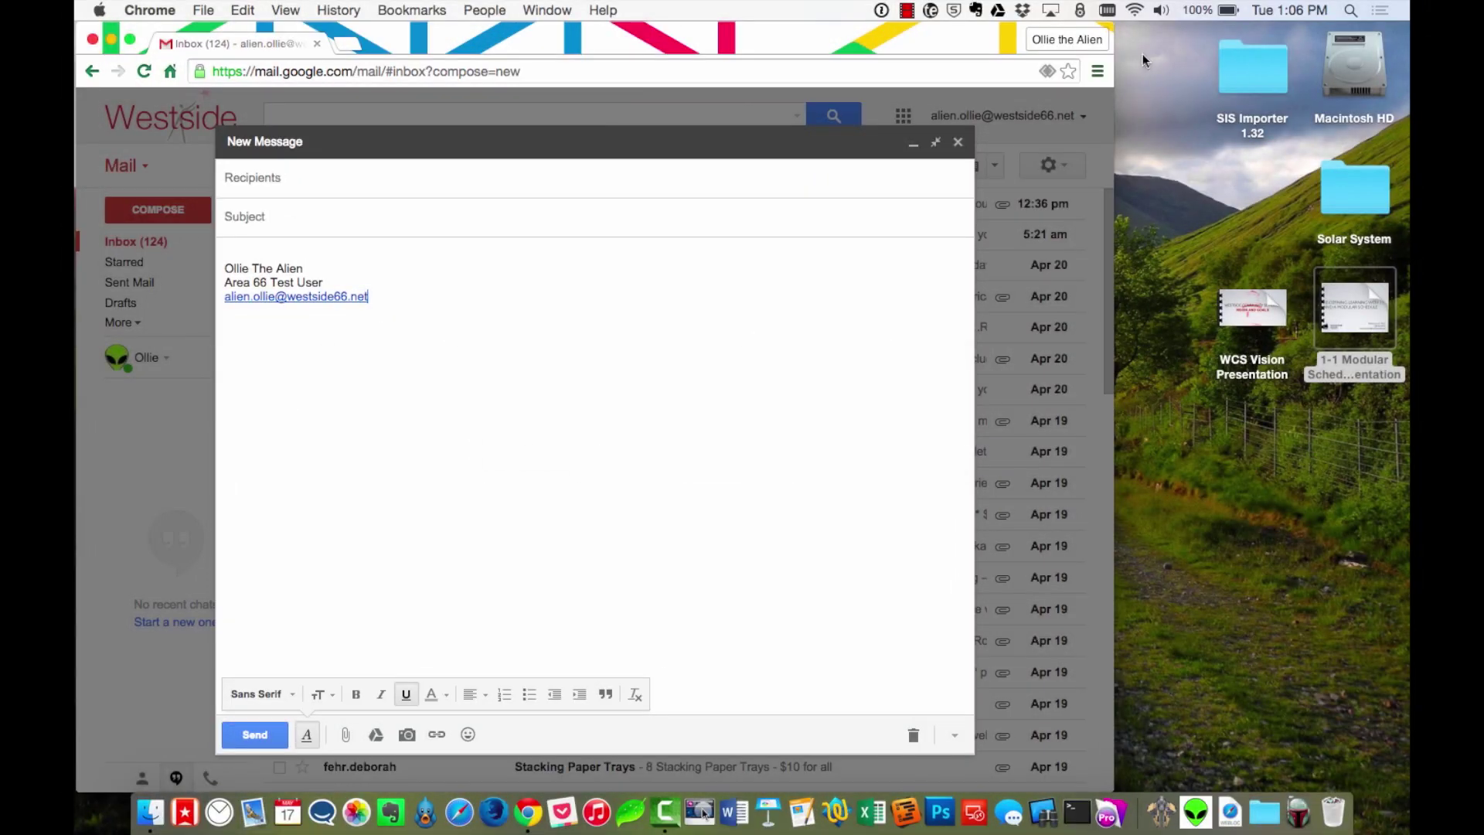
Drag both desktop presentation PDFs into the Gmail draft and dismiss the 25MB size-limit error.
mouse_move(1248, 278)
click(1229, 277)
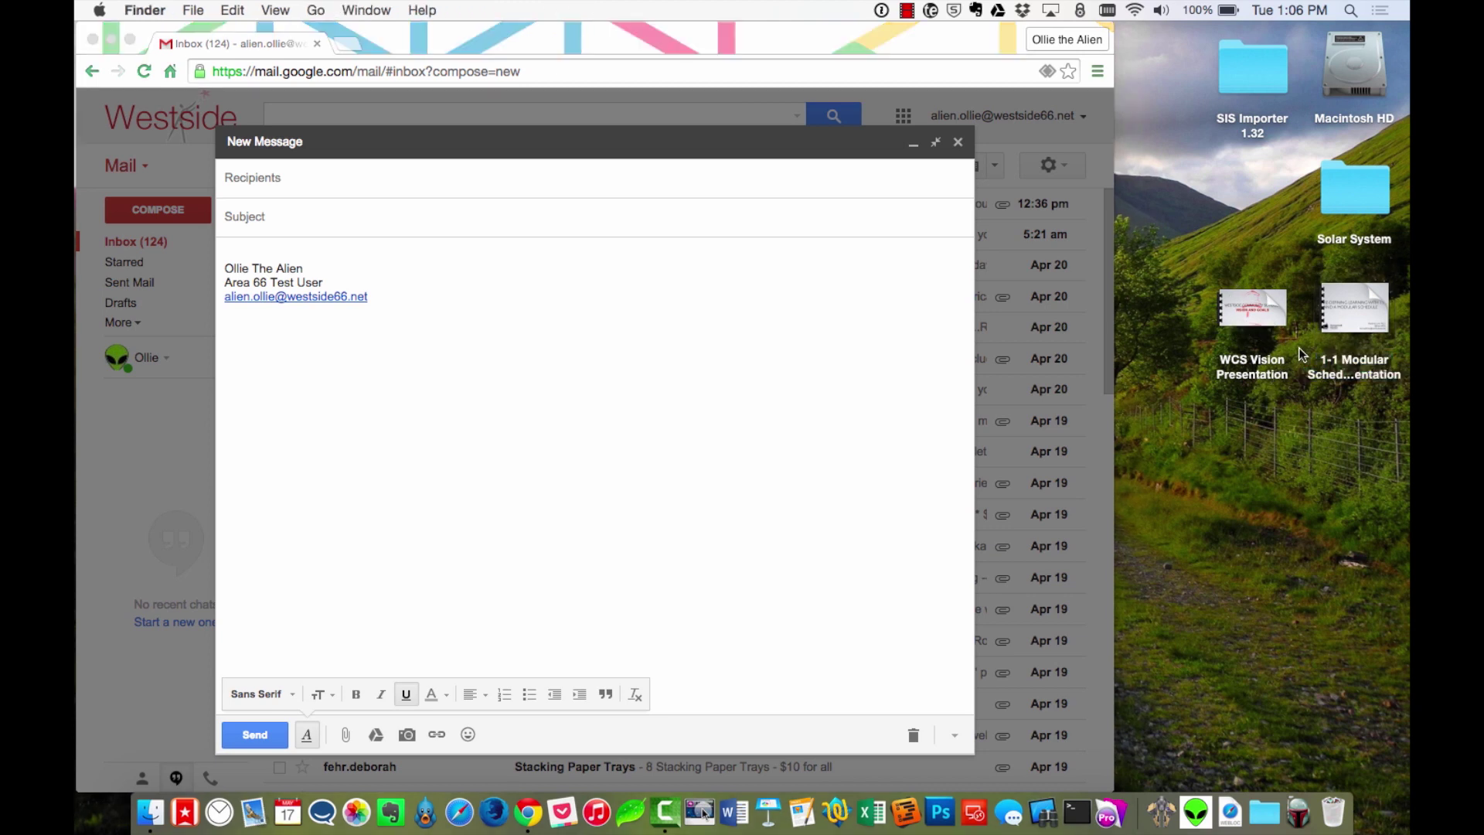
drag(1195, 334, 1352, 363)
drag(1252, 309, 616, 549)
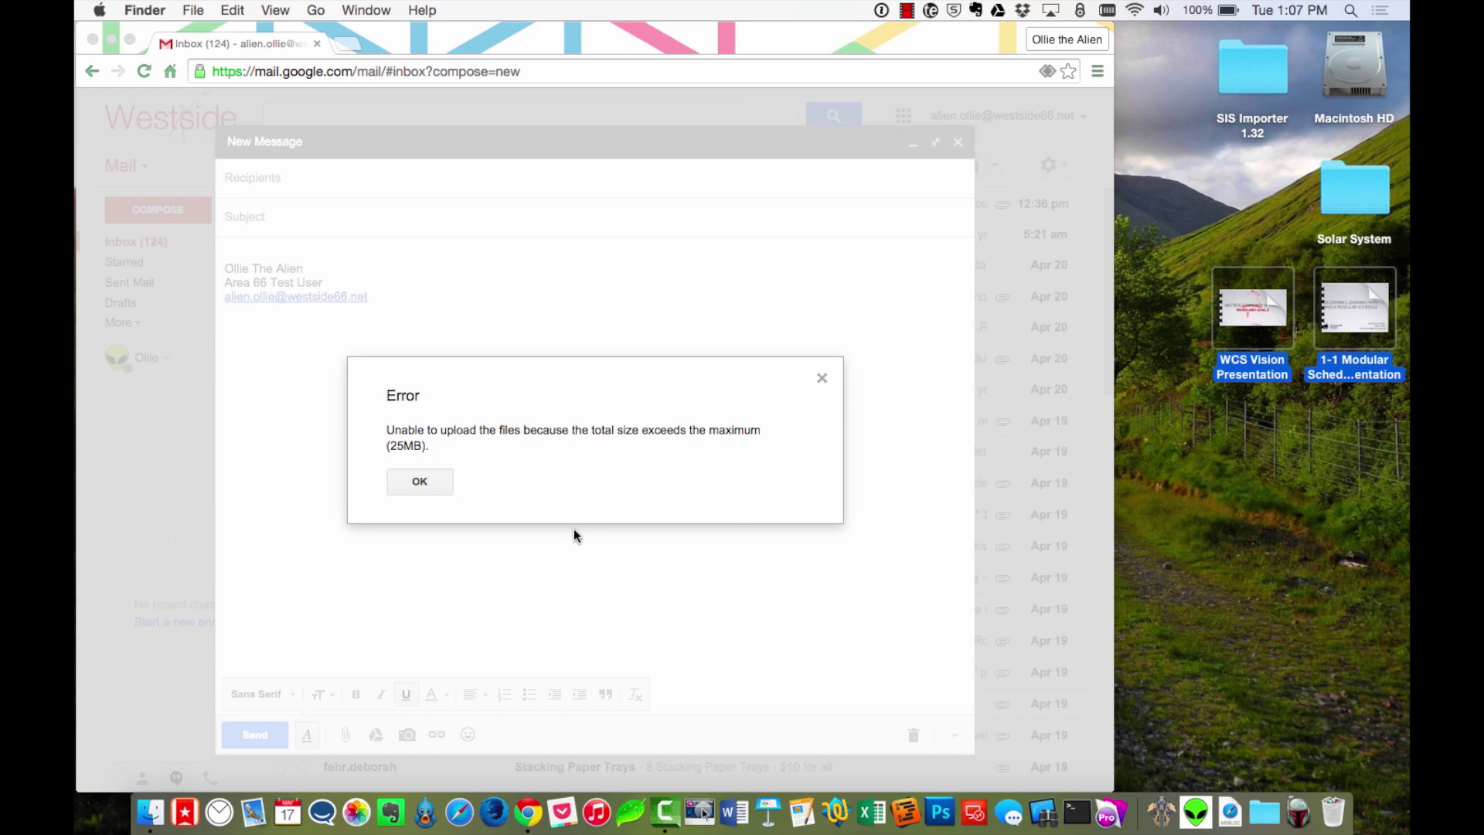
click(431, 490)
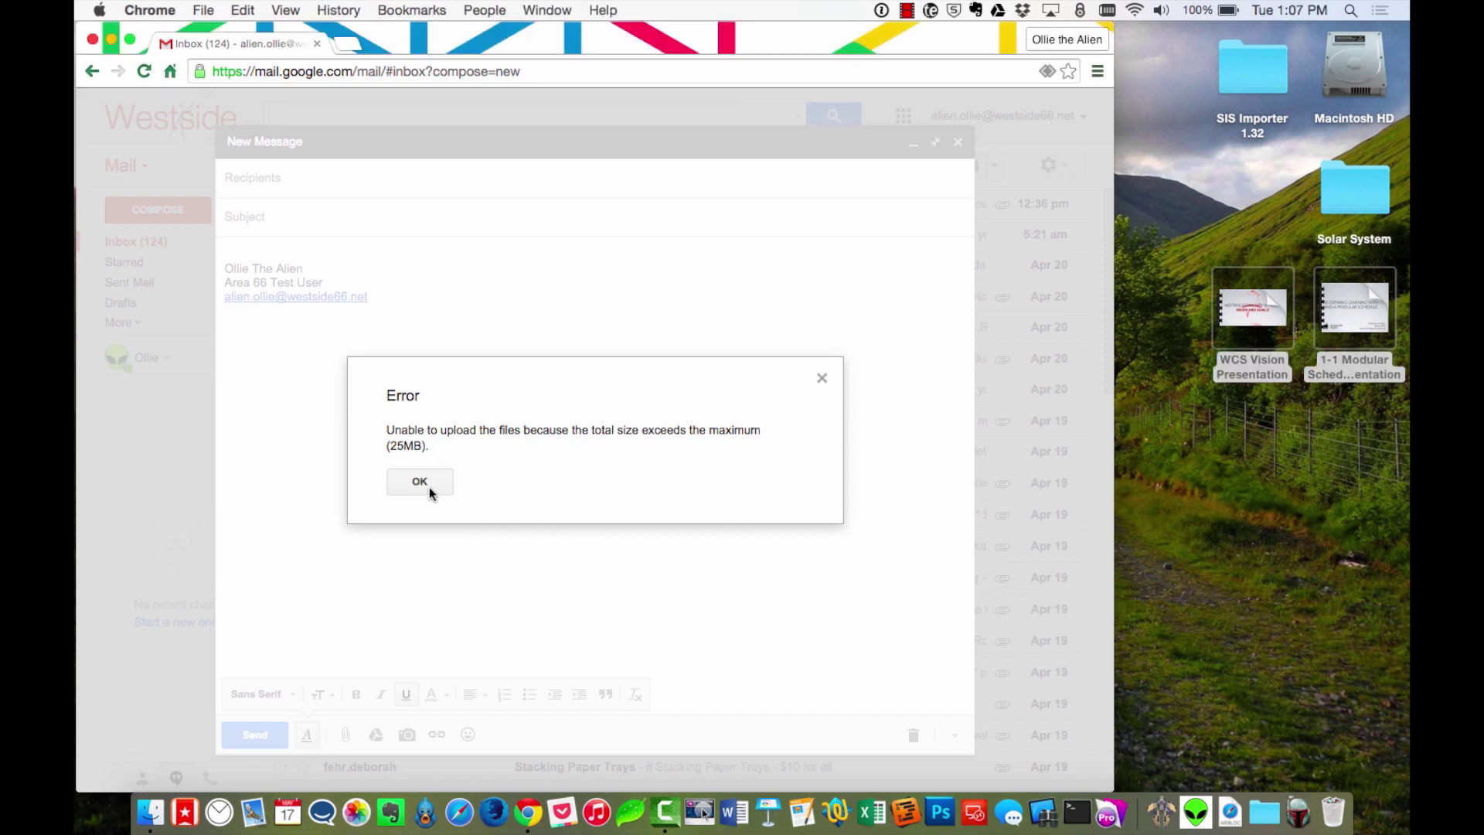
click(428, 484)
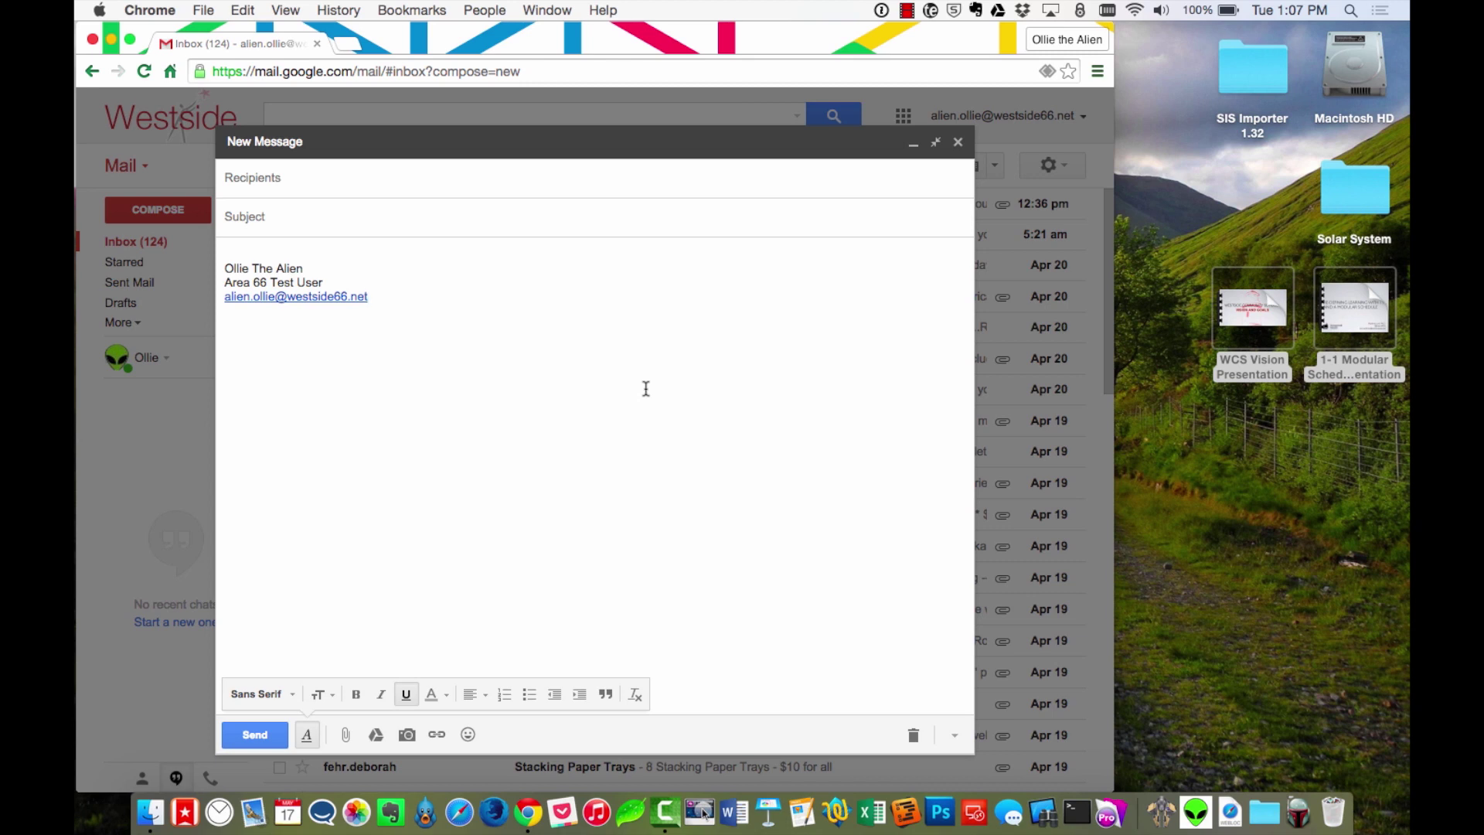
Quick Look through the WCS Vision Presentation slides, then close the preview.
click(1331, 513)
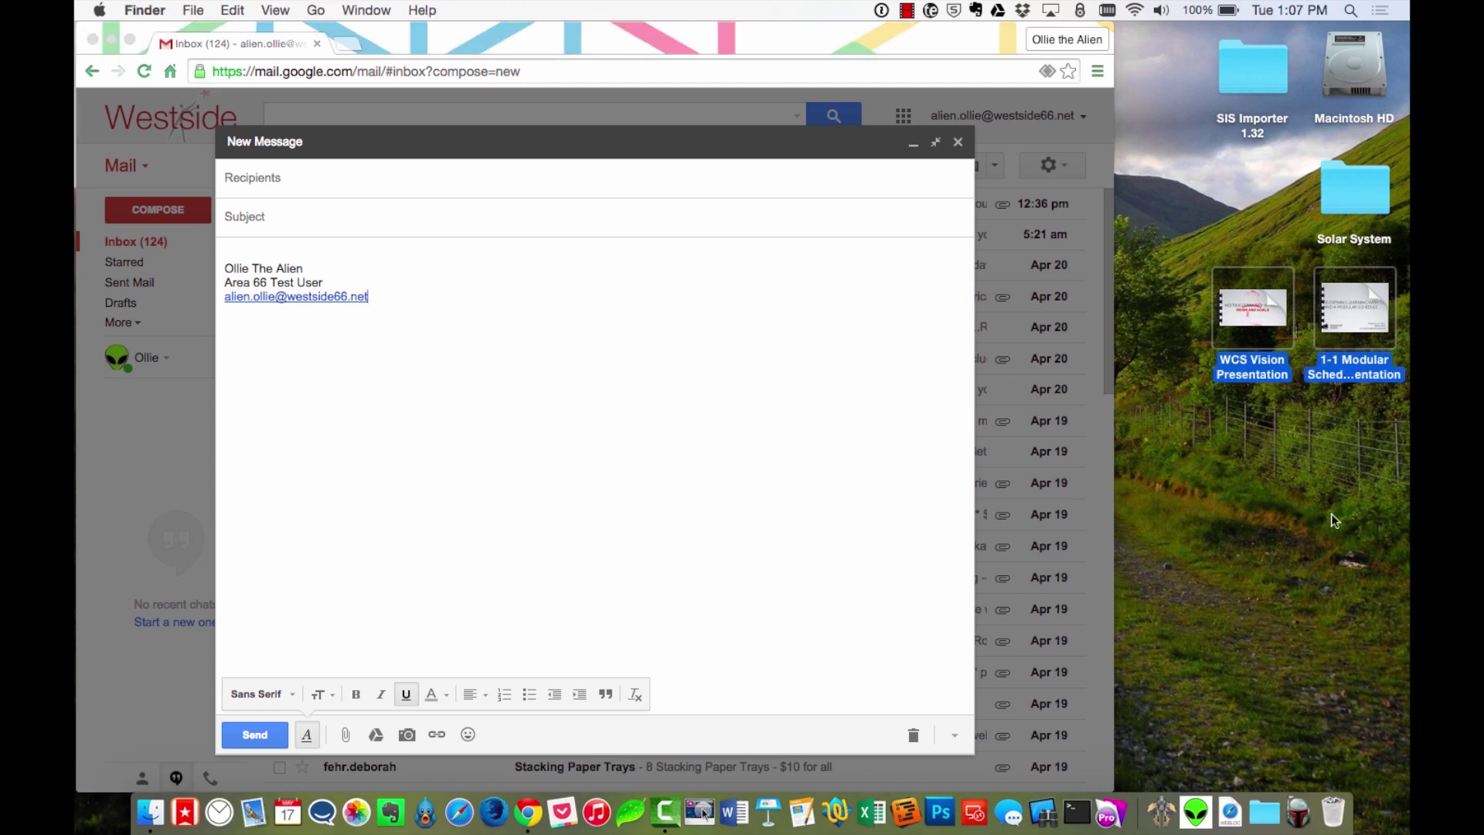
mouse_move(1261, 313)
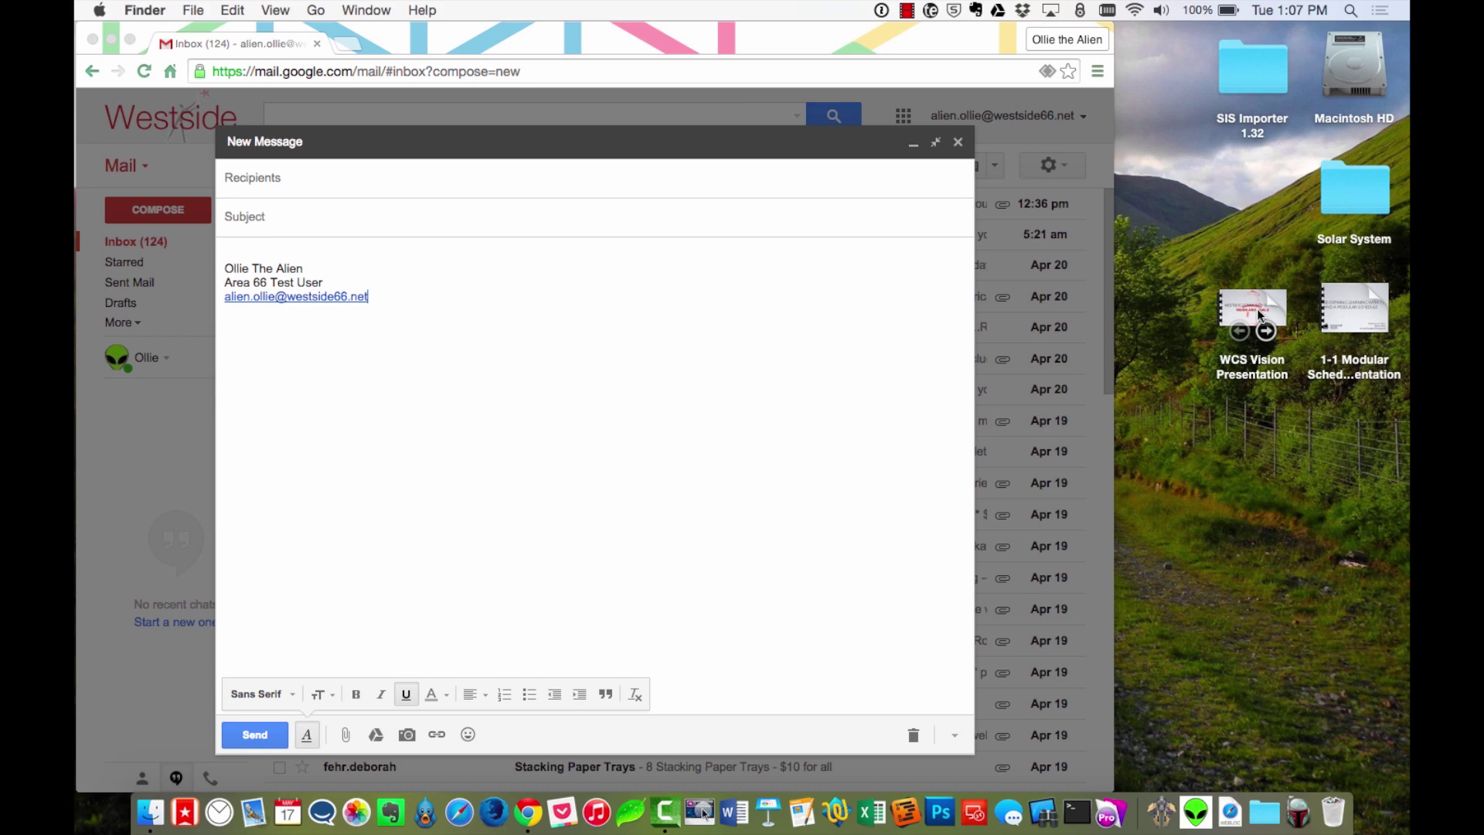
click(1259, 315)
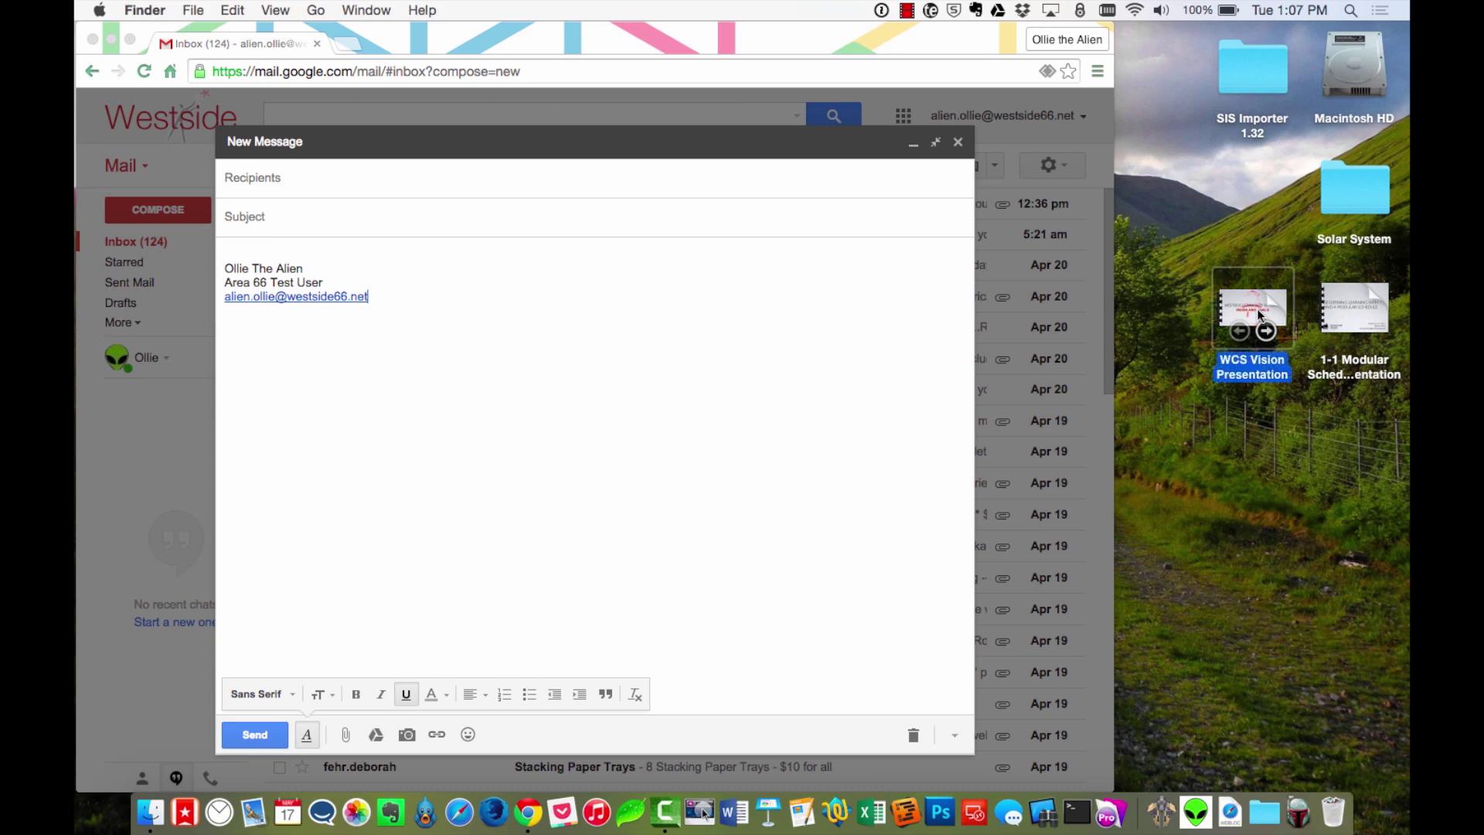
key(space)
scroll(856, 363, down, 5)
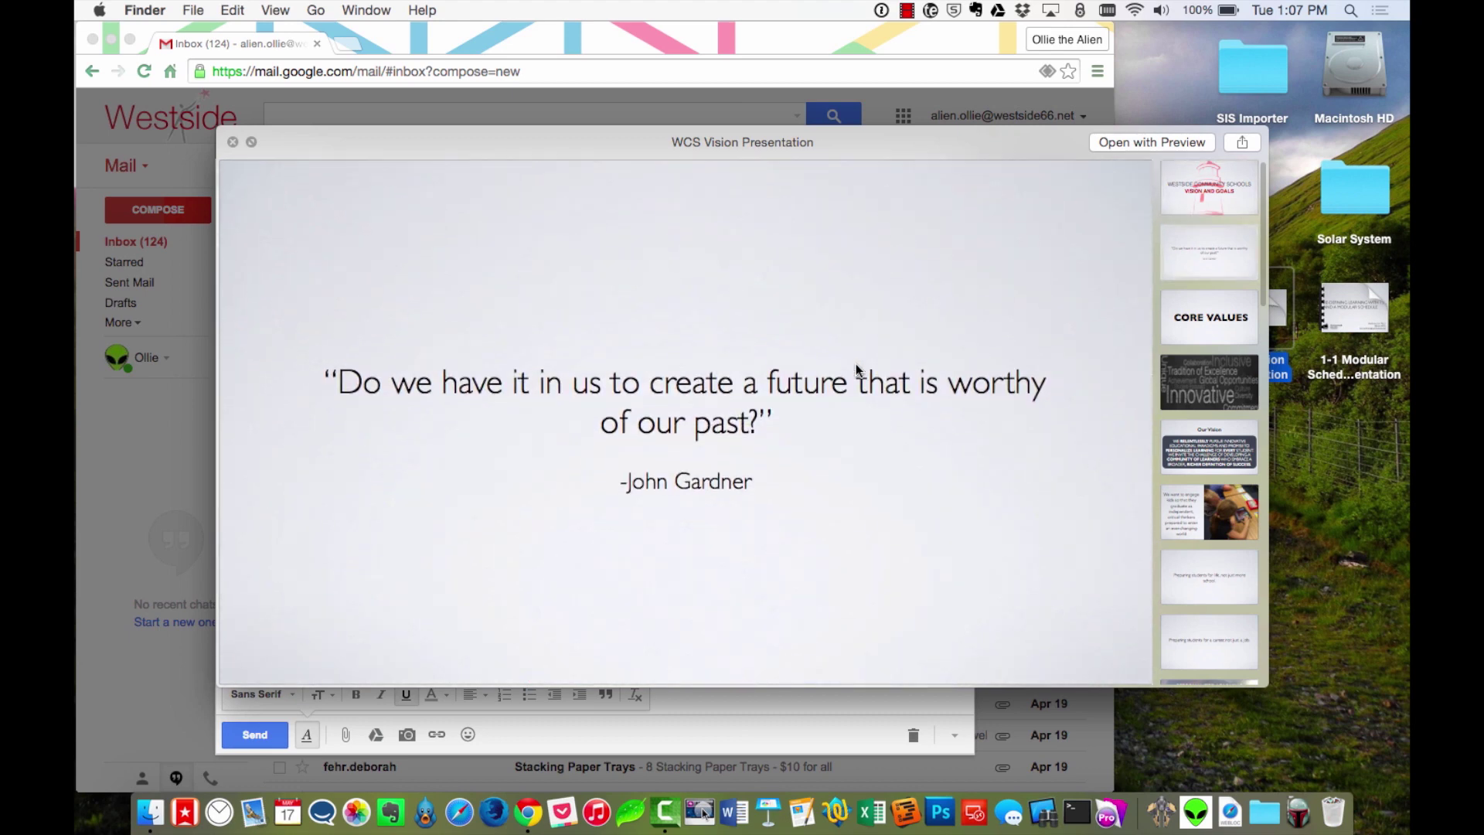
scroll(855, 363, down, 10)
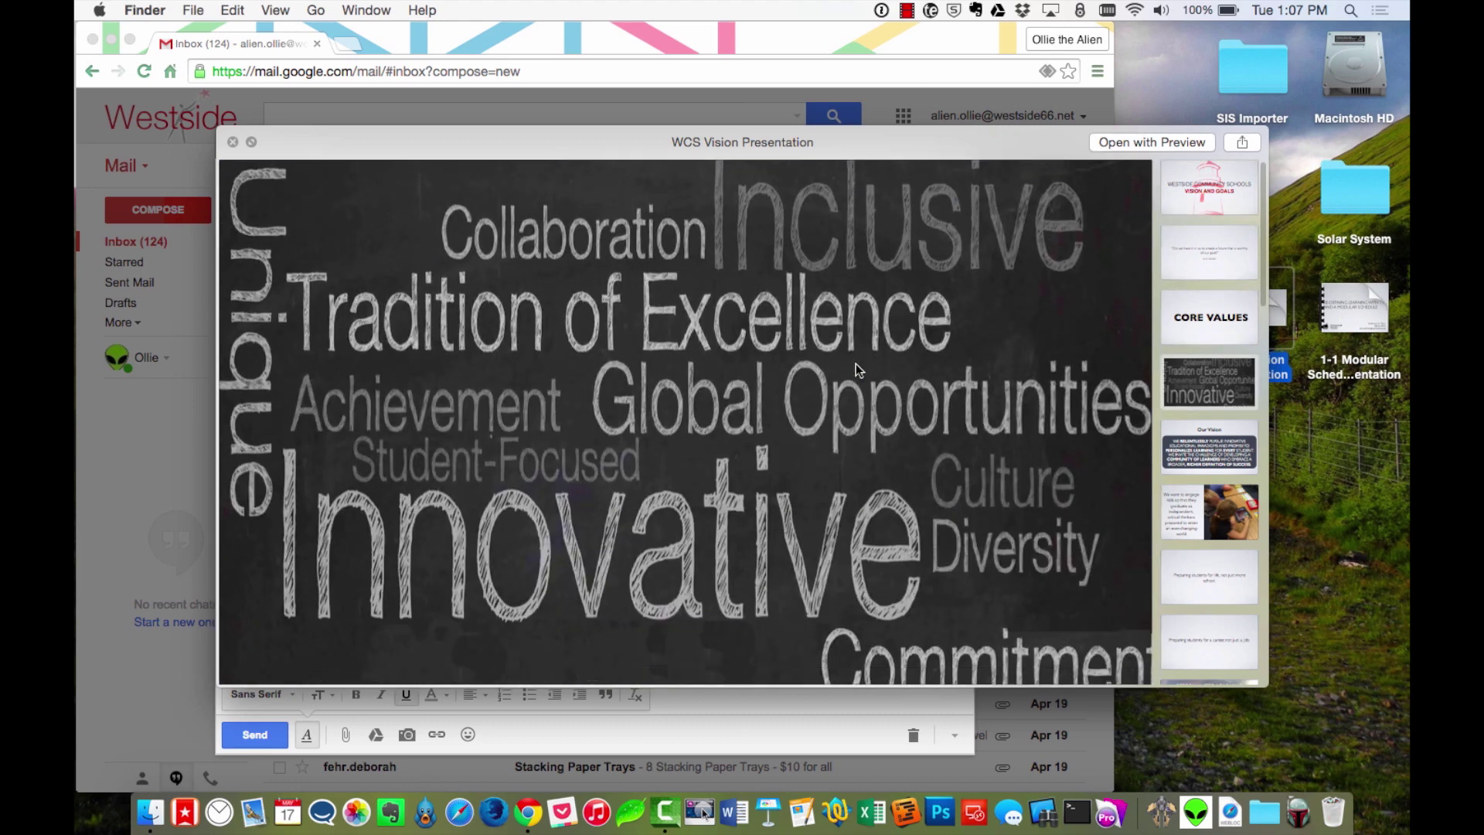
key(space)
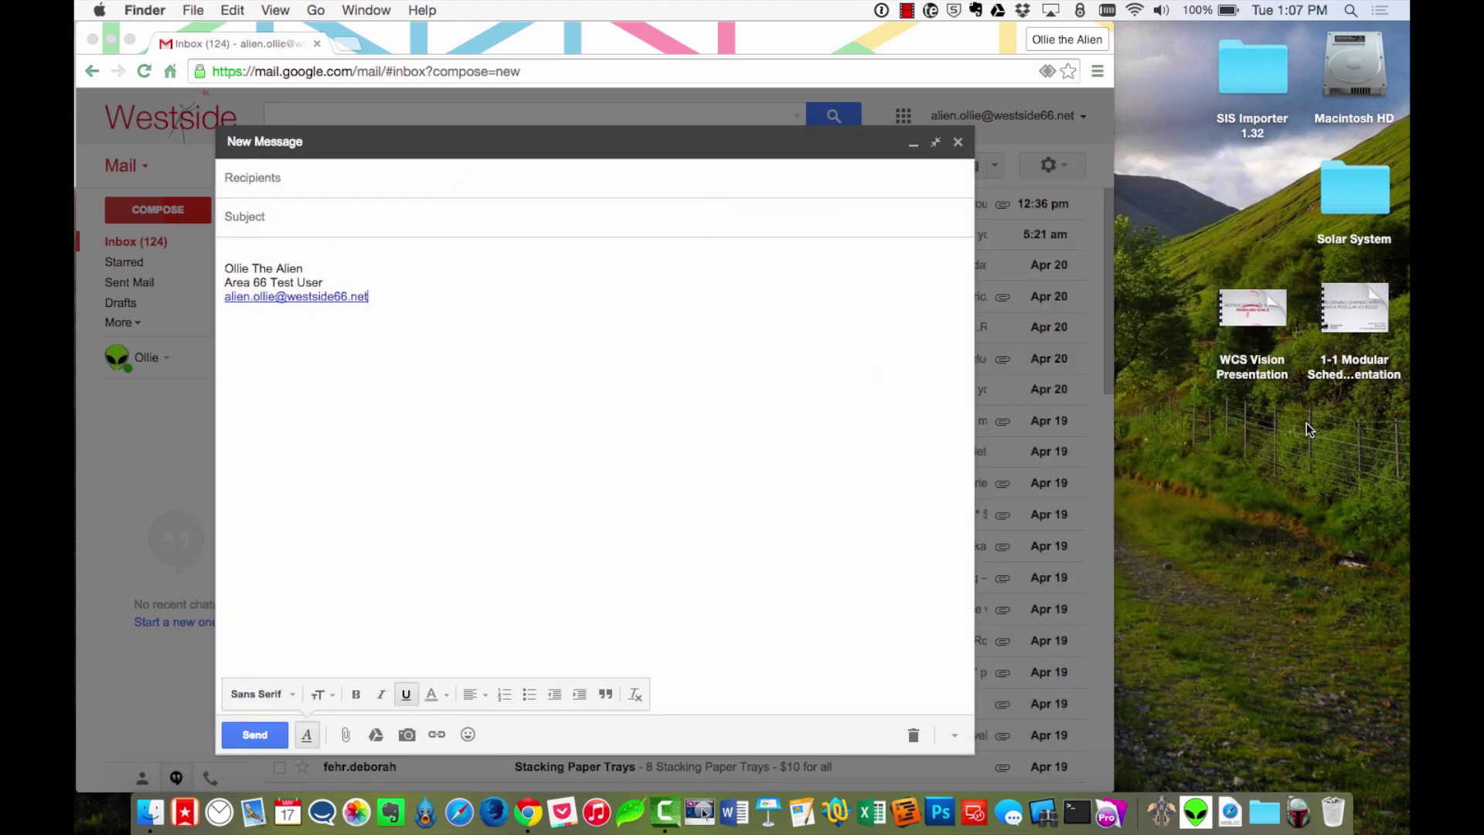
mouse_move(1269, 321)
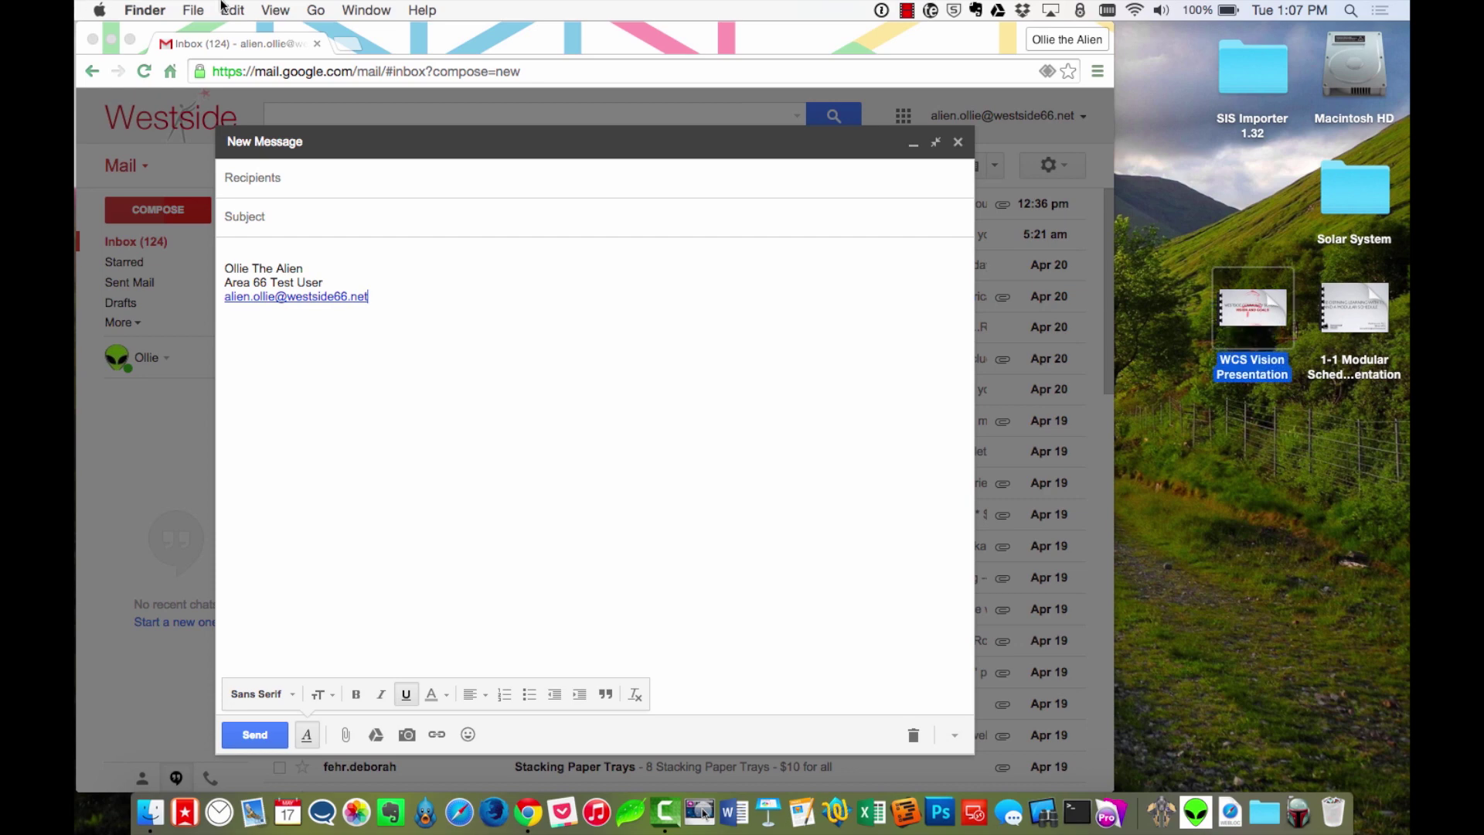
Show the Get Info details for WCS Vision Presentation, listing 24.9 MB.
click(190, 10)
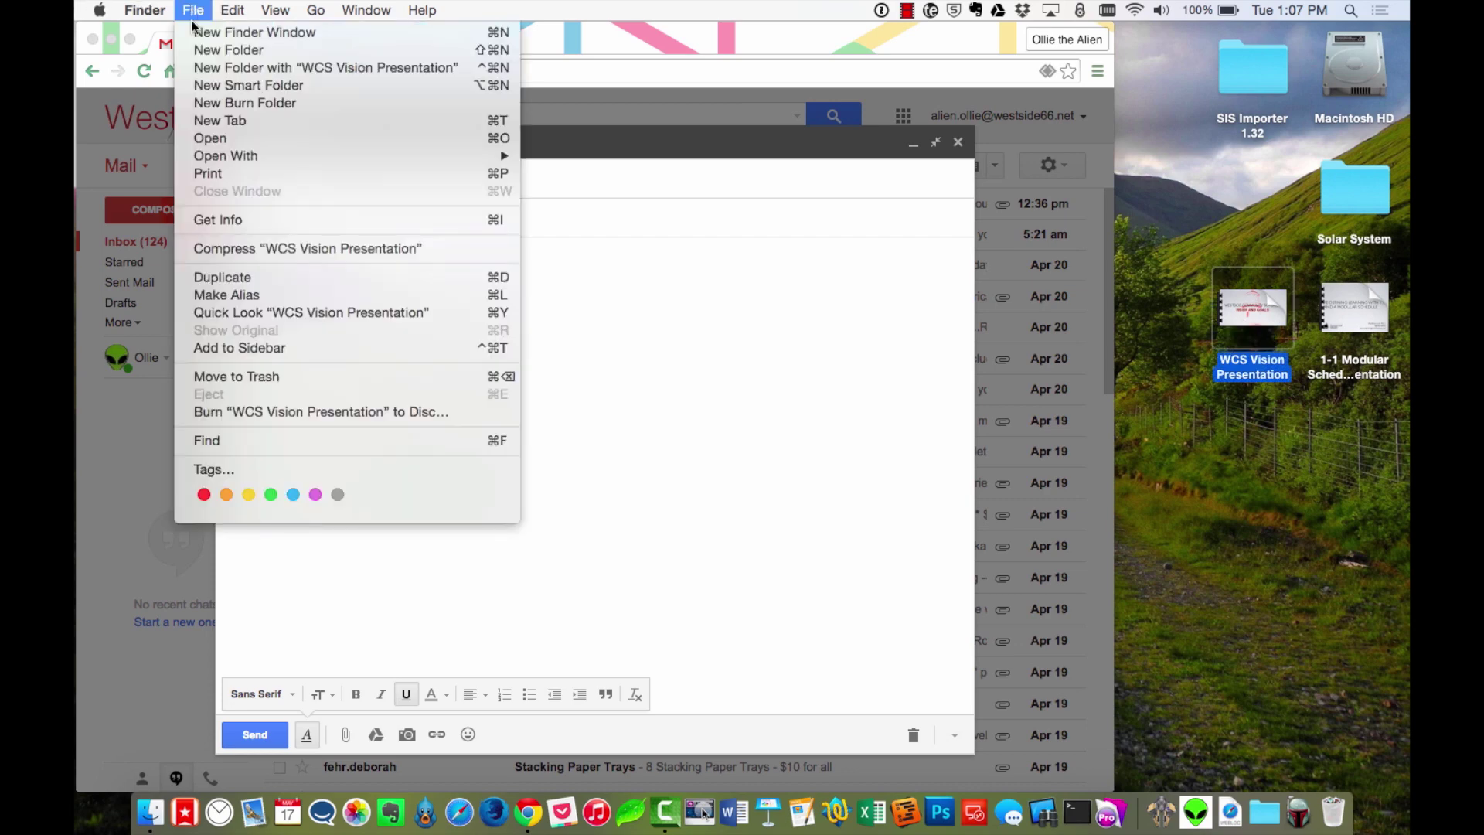
click(209, 220)
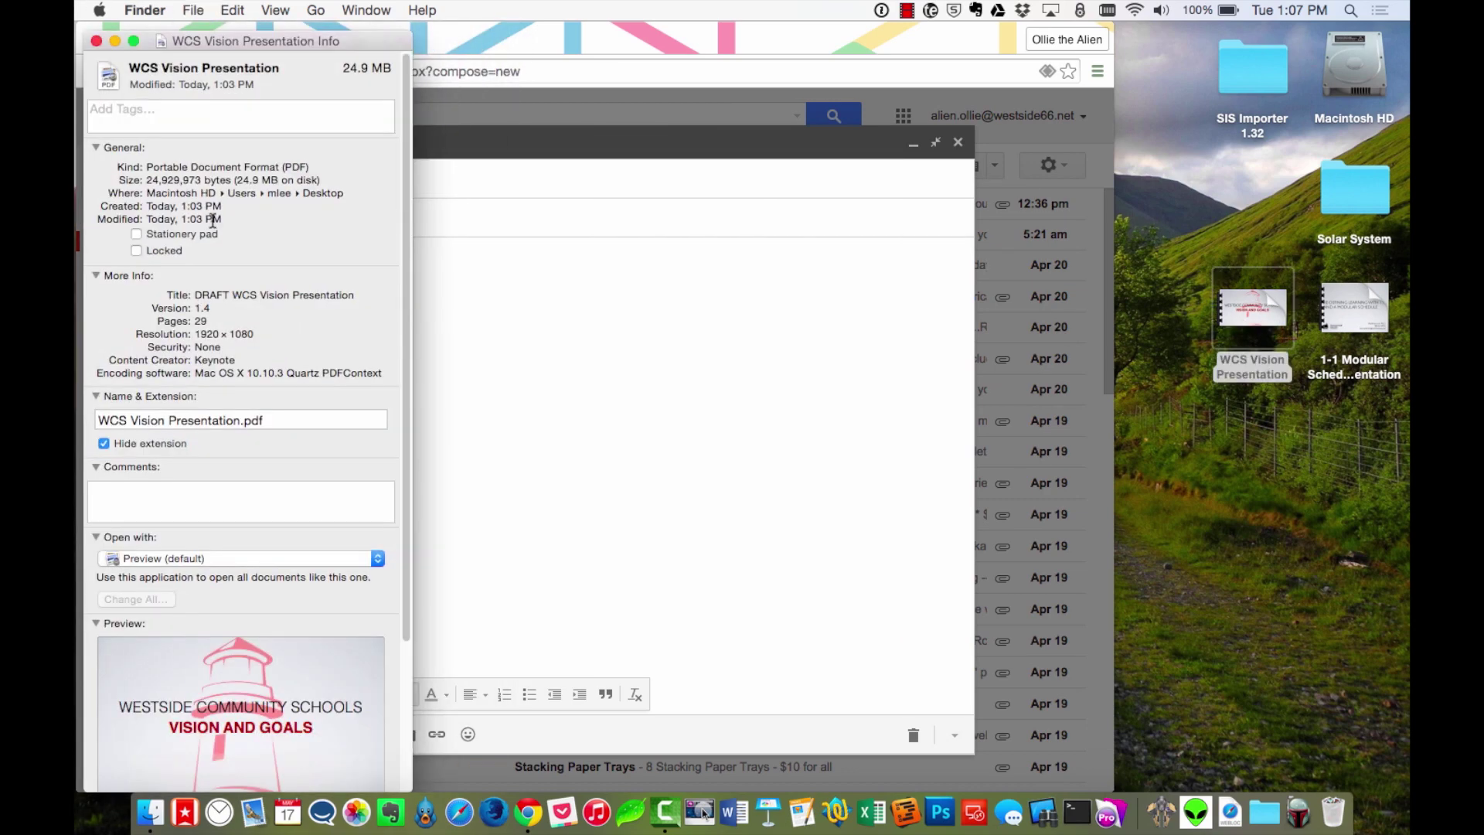
drag(361, 41, 368, 32)
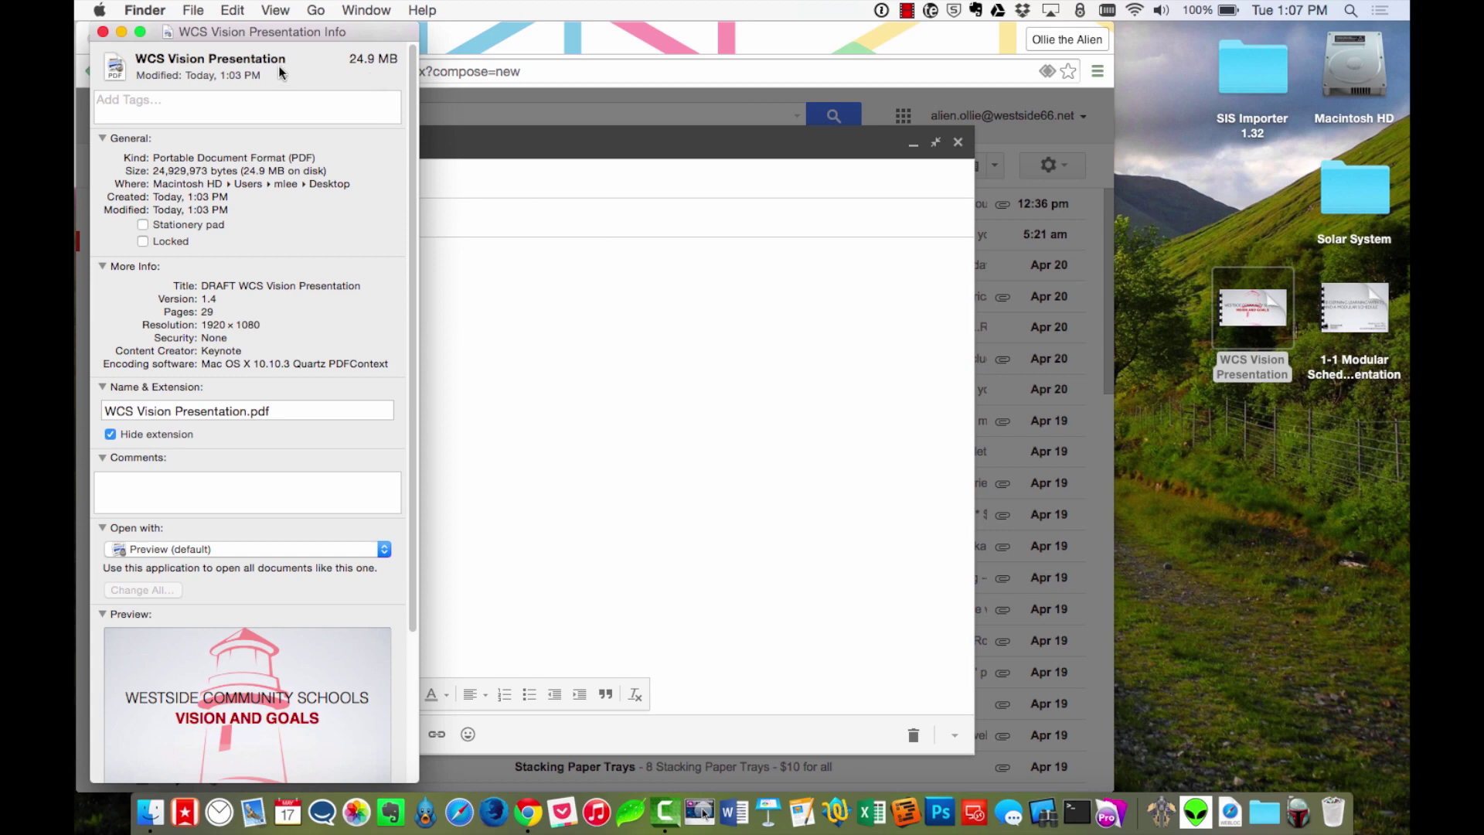
Compare with 1-1 Modular Schedule Presentation's info at 10.2 MB, then close that window.
click(1352, 307)
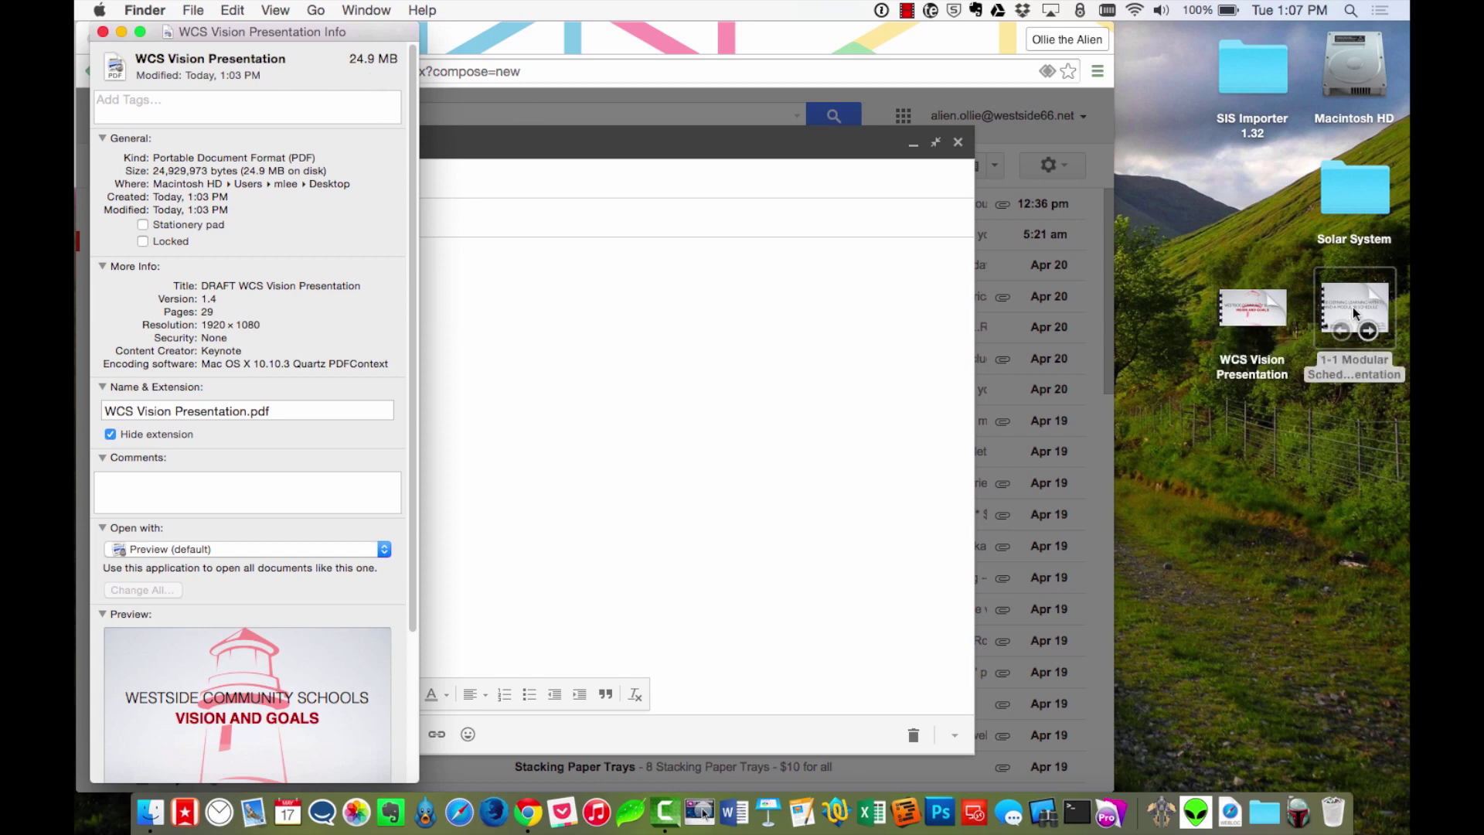
click(193, 10)
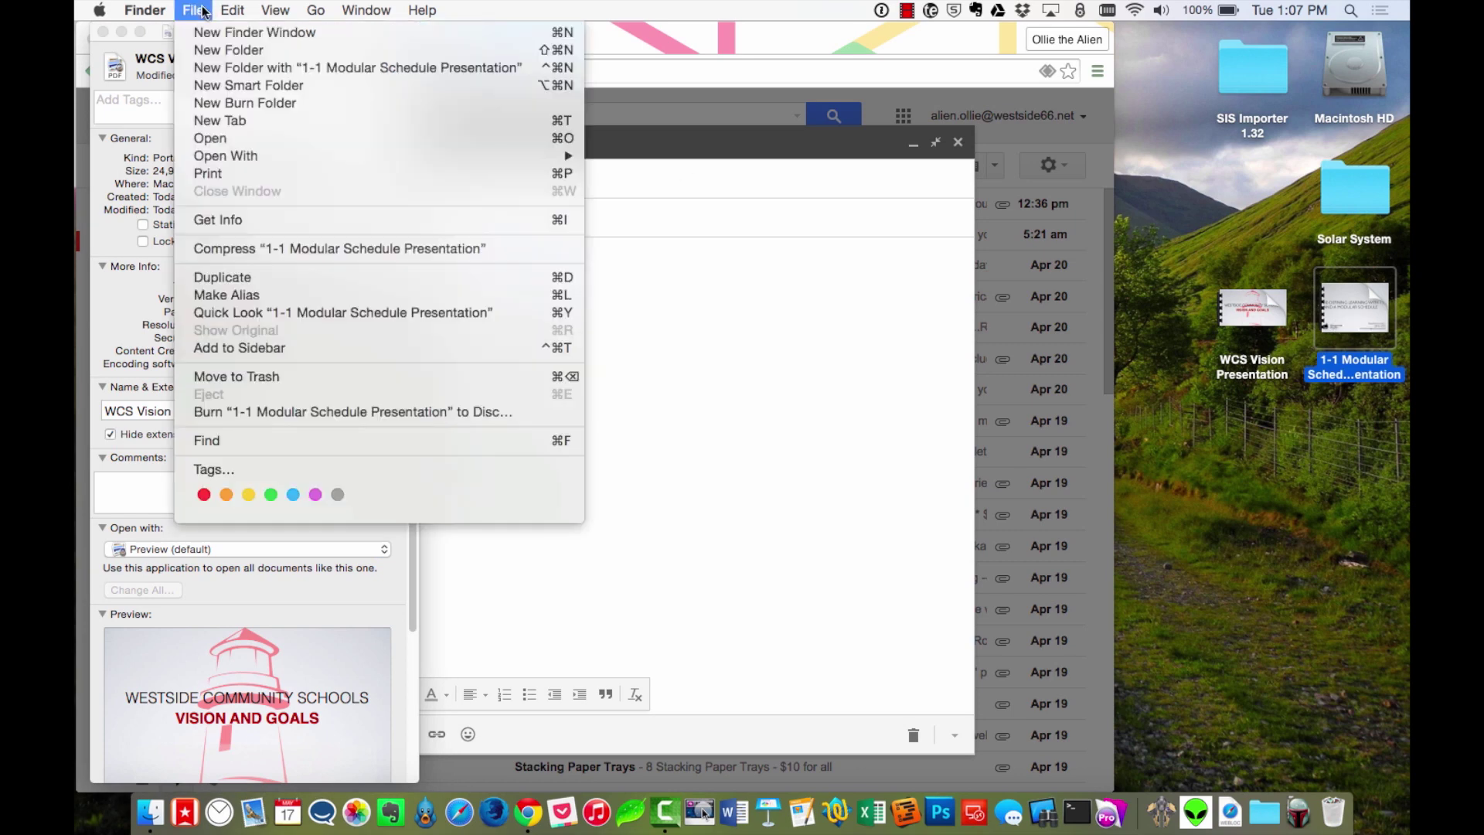
click(218, 220)
drag(460, 65, 674, 34)
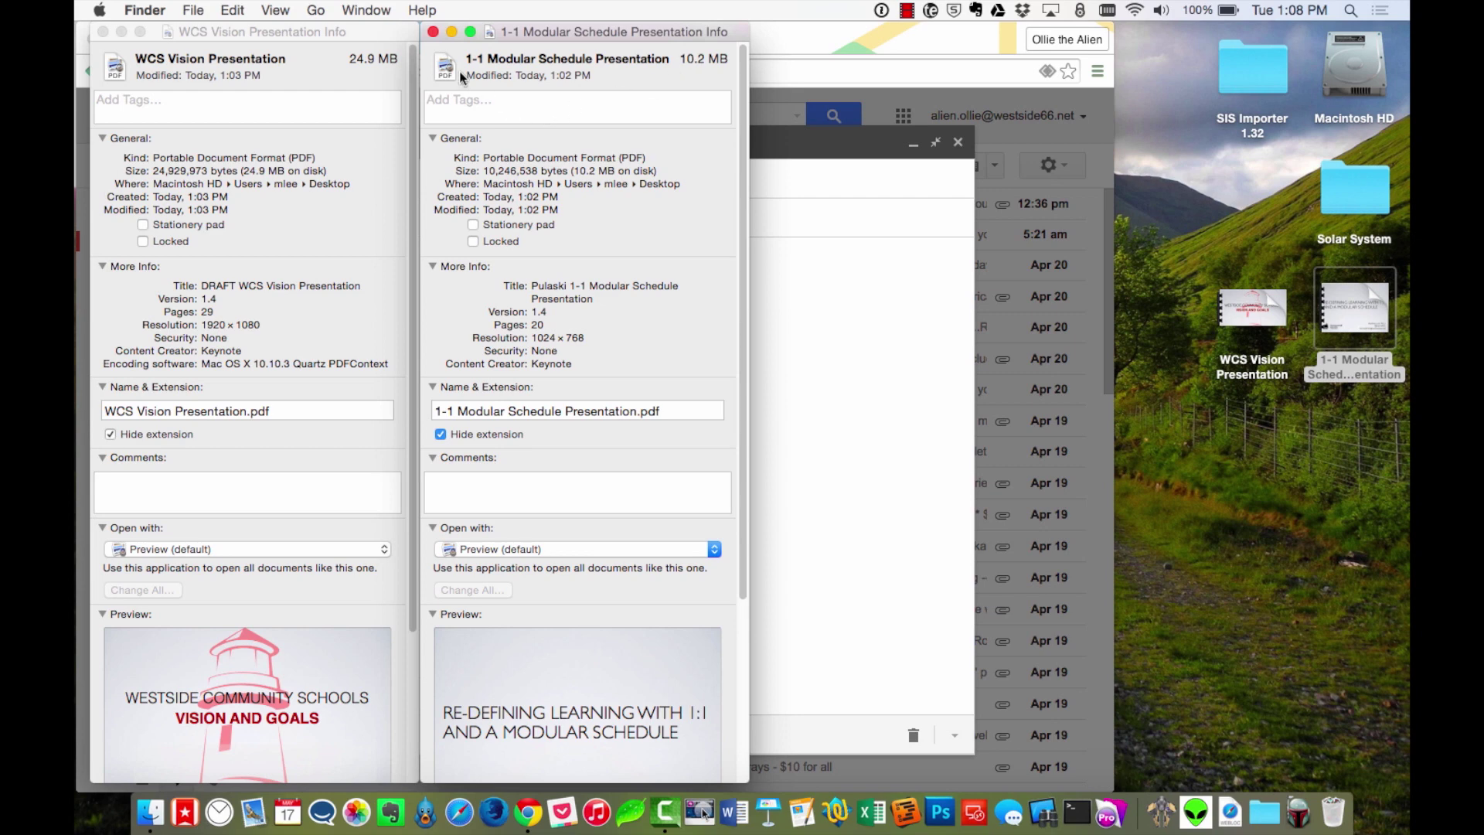
click(432, 32)
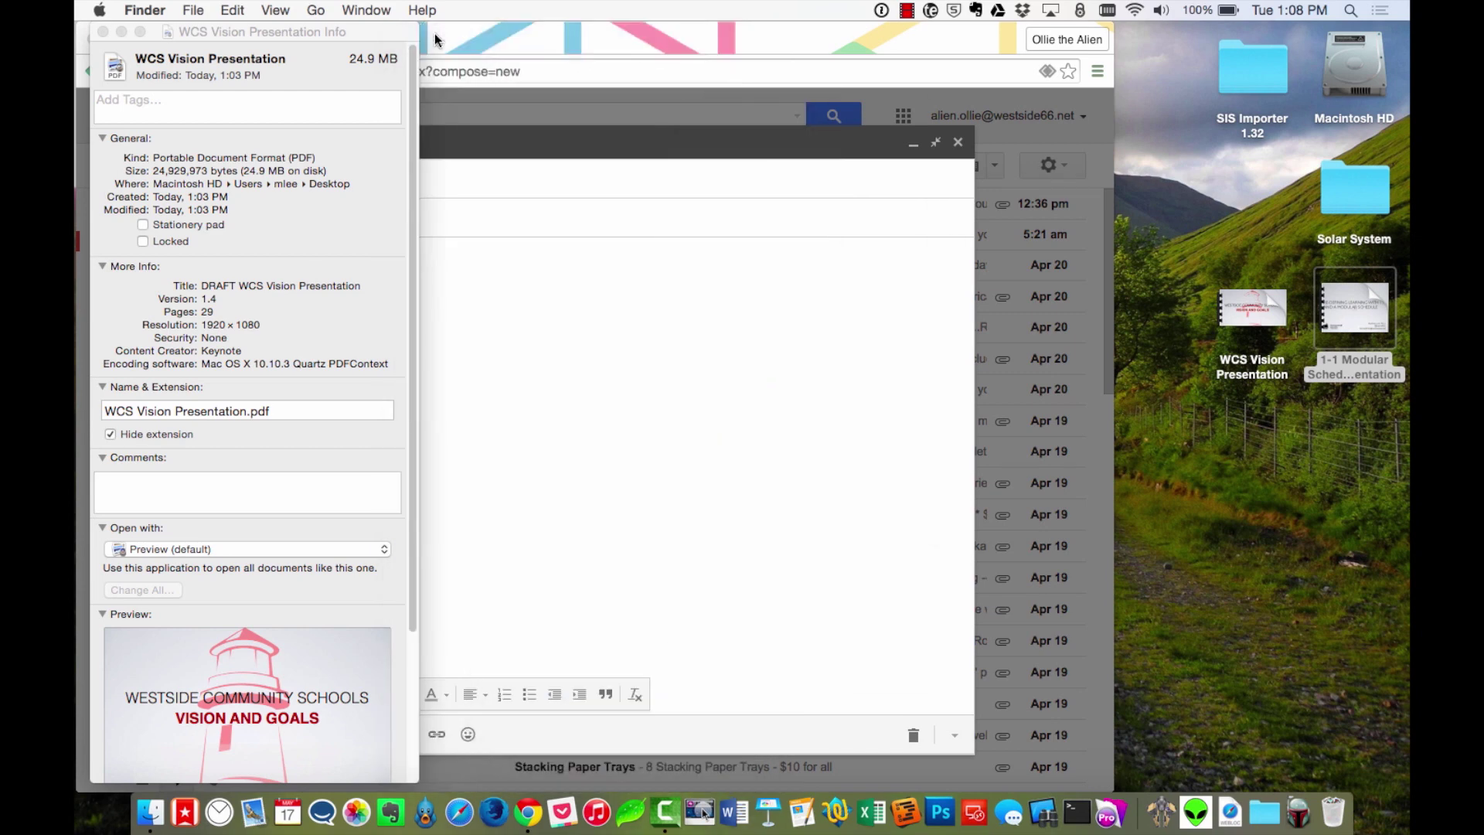
Close the WCS Vision Presentation Info window, returning to the desktop and empty Gmail draft.
click(102, 31)
click(1219, 512)
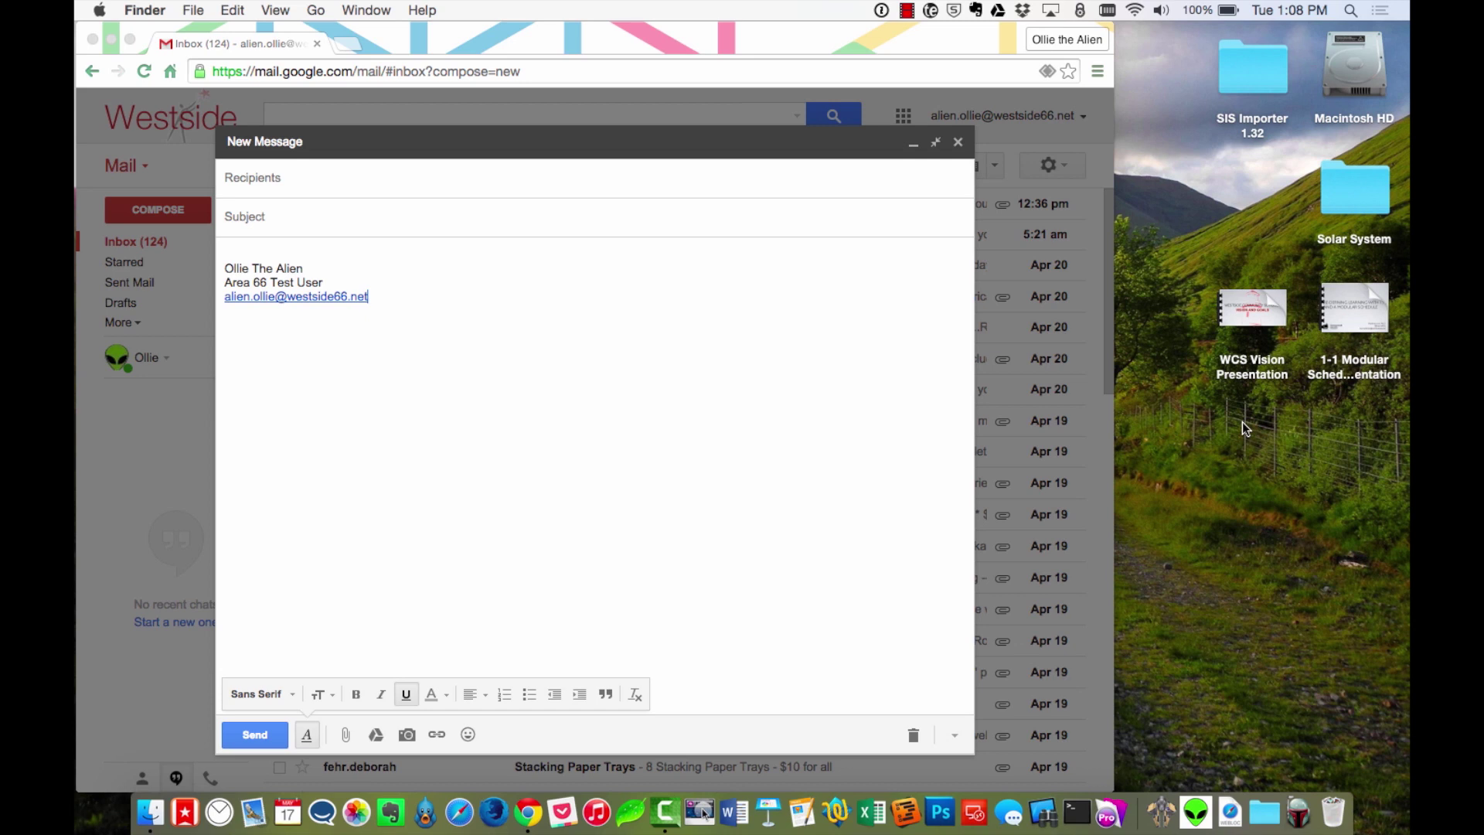
mouse_move(1256, 321)
Open WCS Vision Presentation.pdf in Adobe Acrobat Pro using Open With.
right_click(1255, 316)
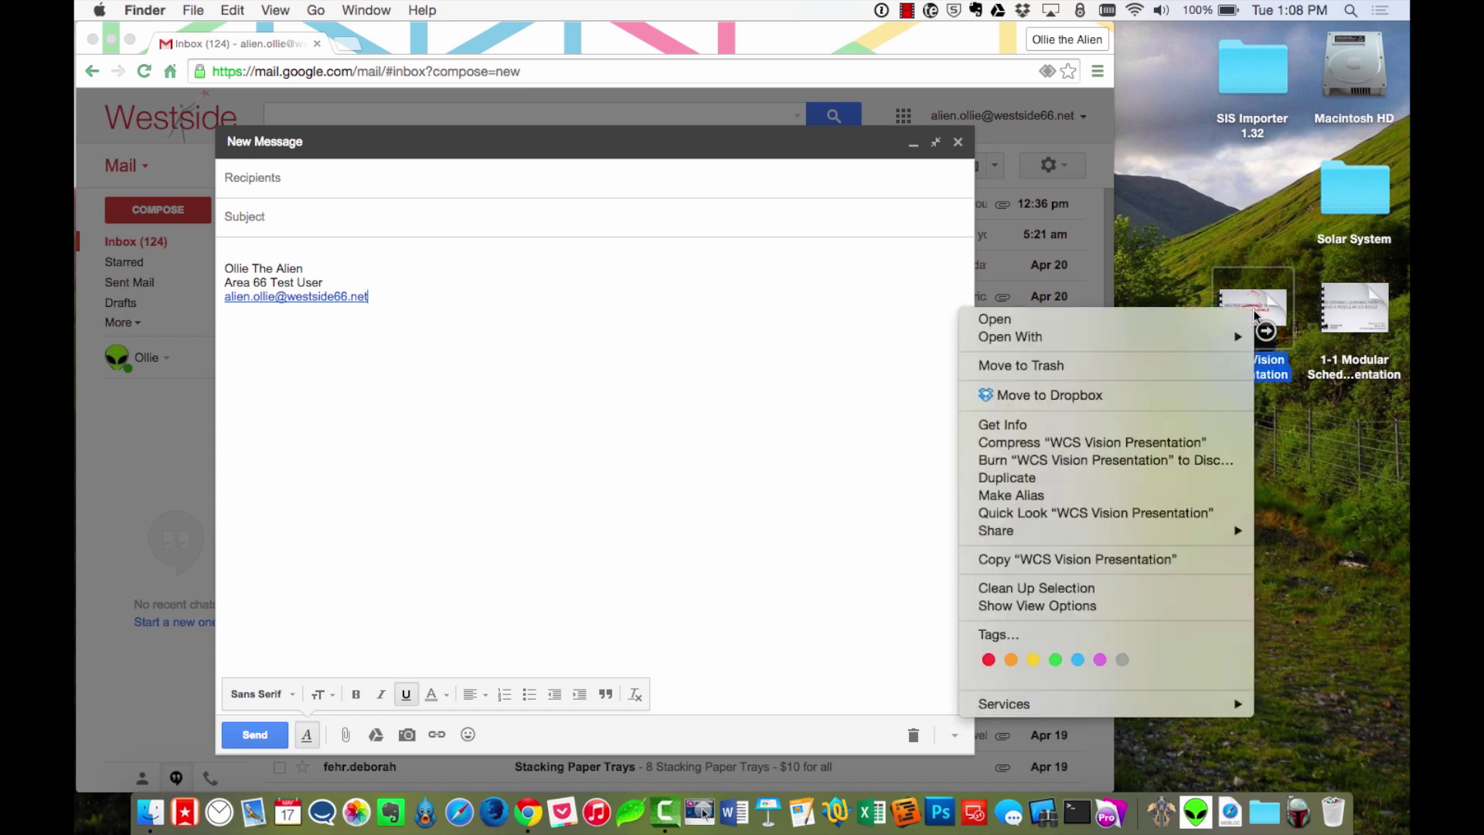
mouse_move(1082, 340)
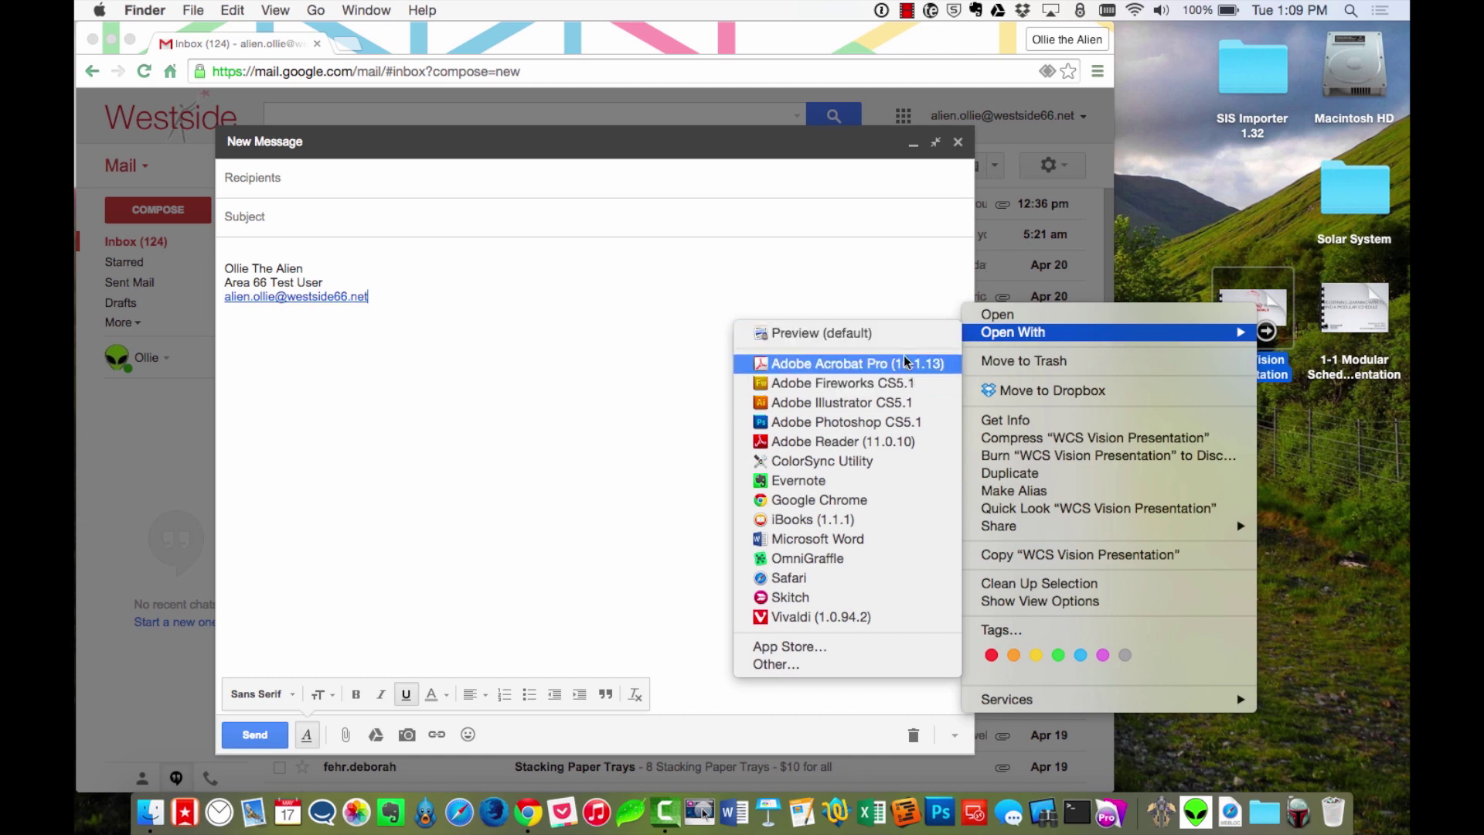
click(856, 364)
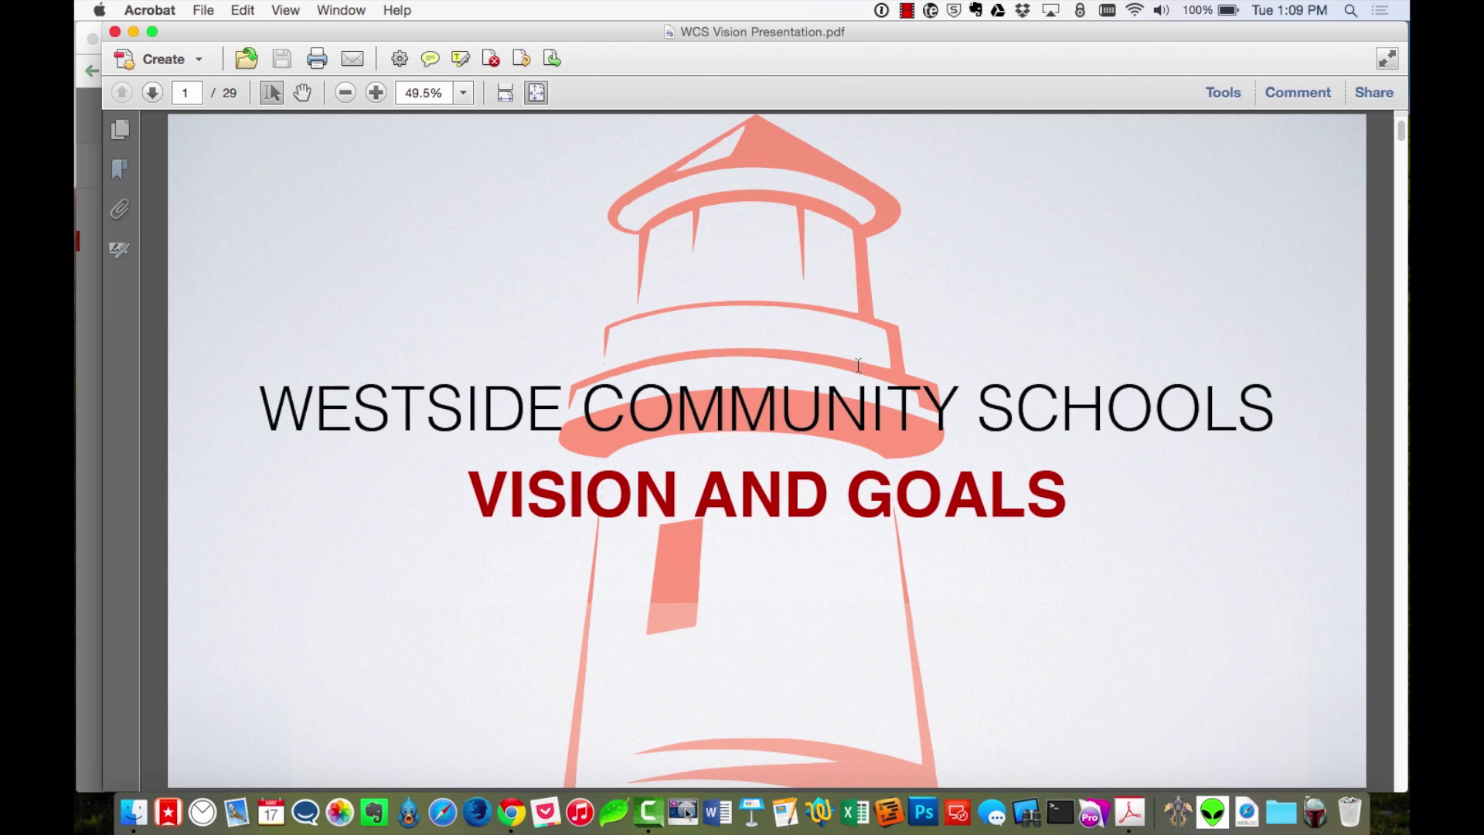
Bring up the Save As format choices for WCS Vision Presentation.pdf, including Reduced Size PDF.
scroll(856, 364, down, 5)
scroll(857, 365, up, 4)
drag(1061, 31, 1032, 30)
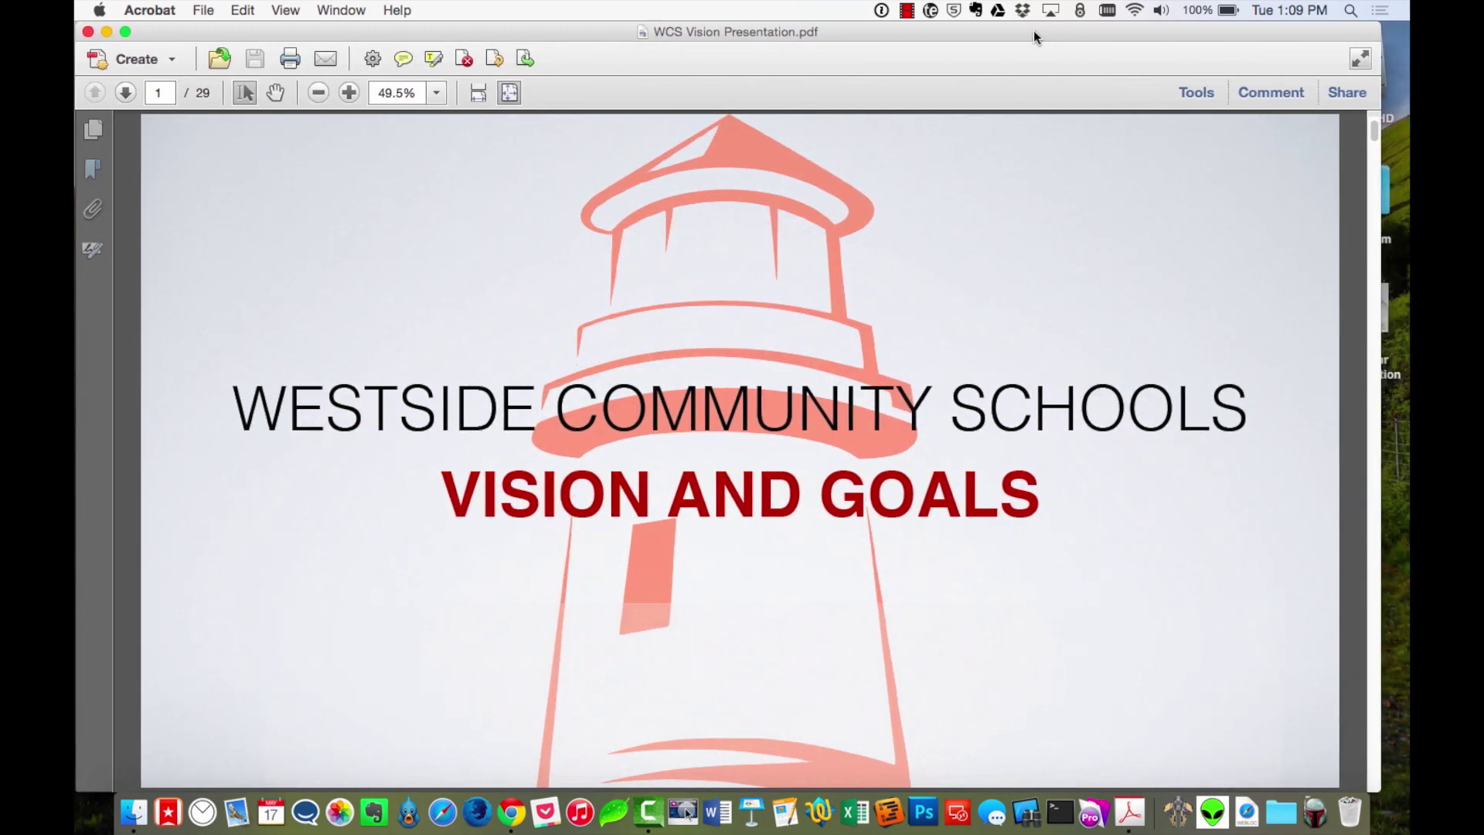
click(204, 10)
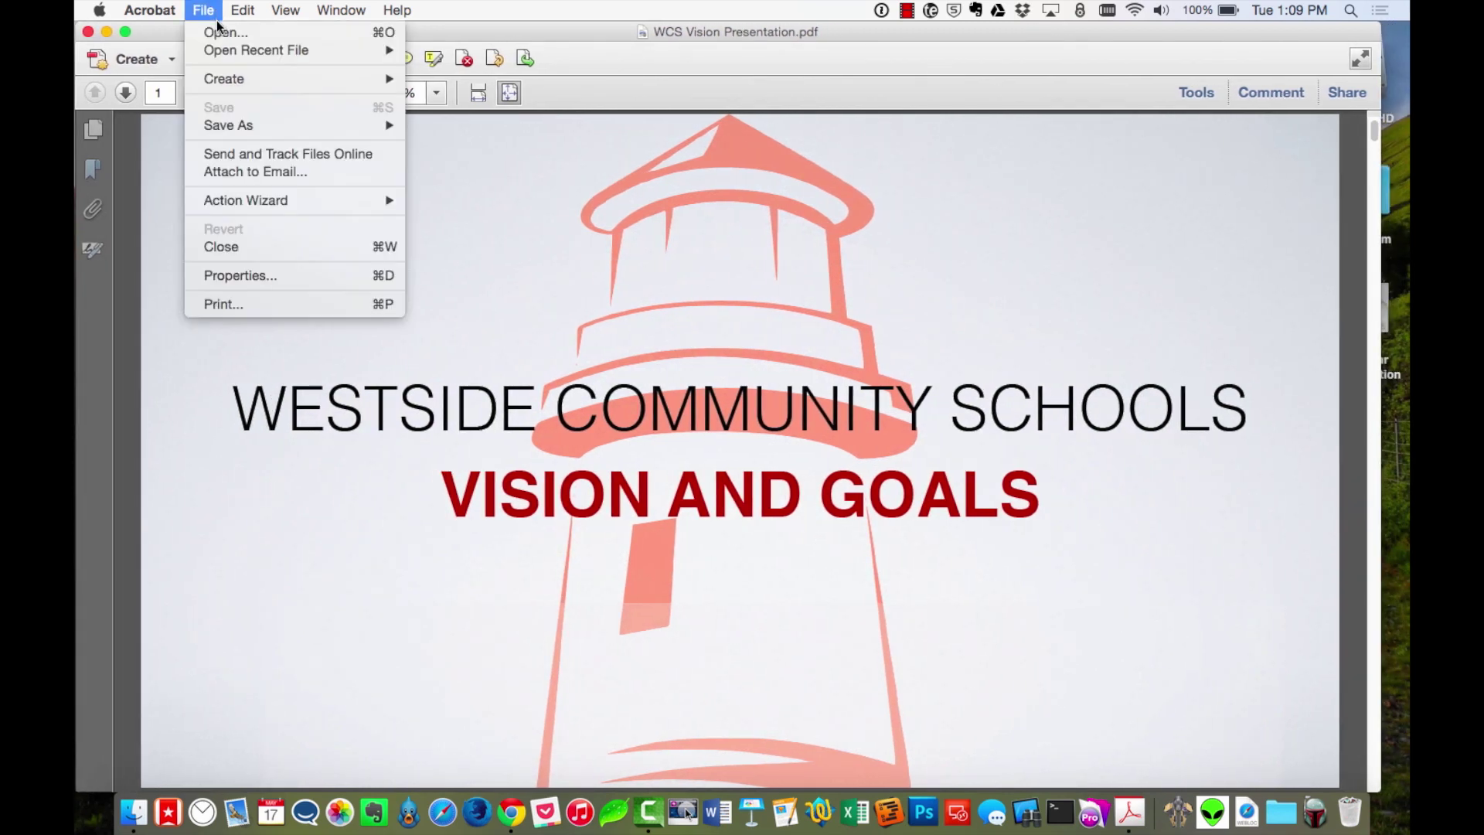
mouse_move(224, 126)
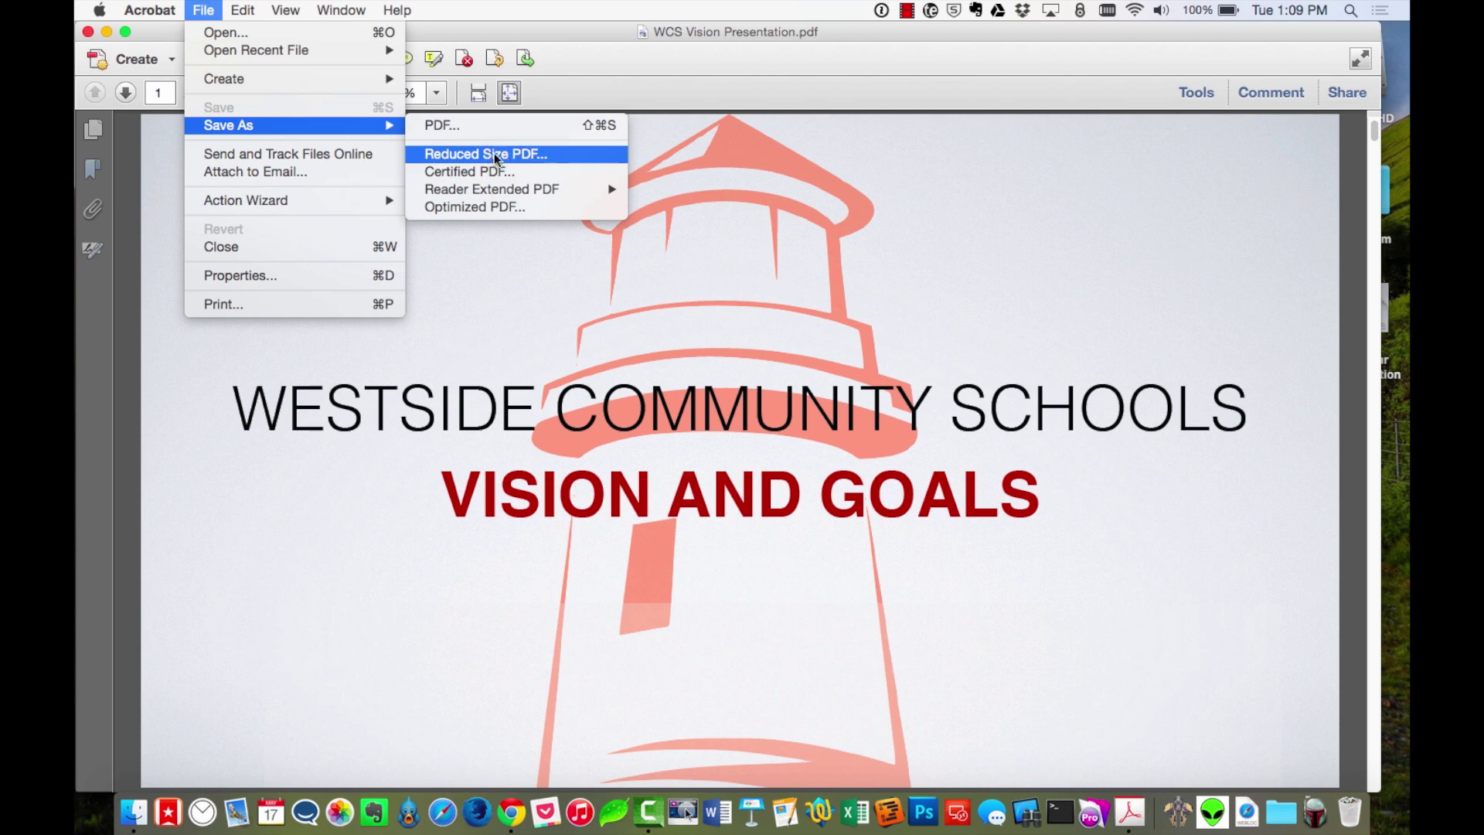
Start a Reduced Size PDF save, keeping compatibility at Acrobat 10.0 and later.
click(569, 151)
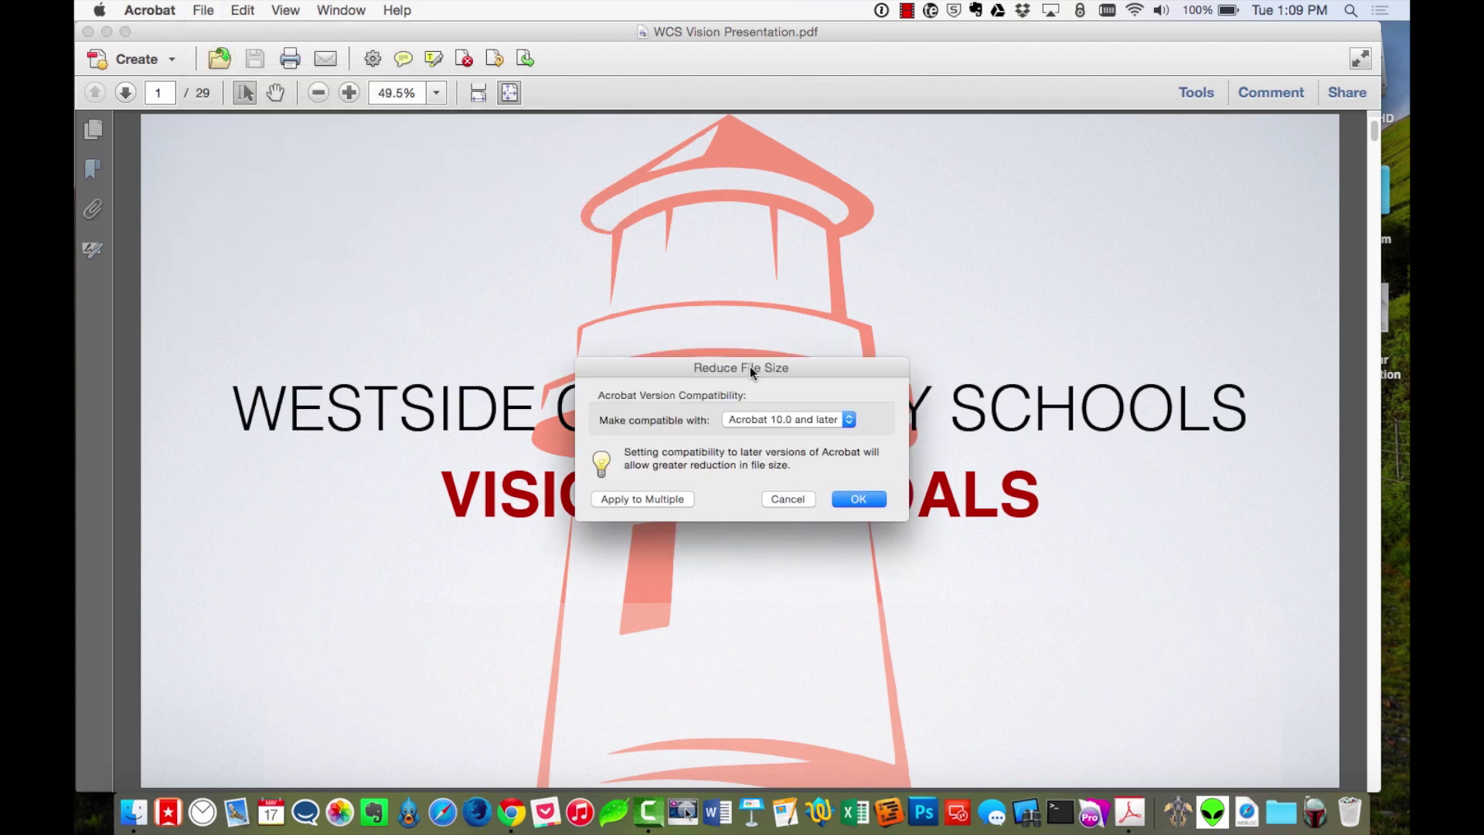
drag(818, 368, 800, 179)
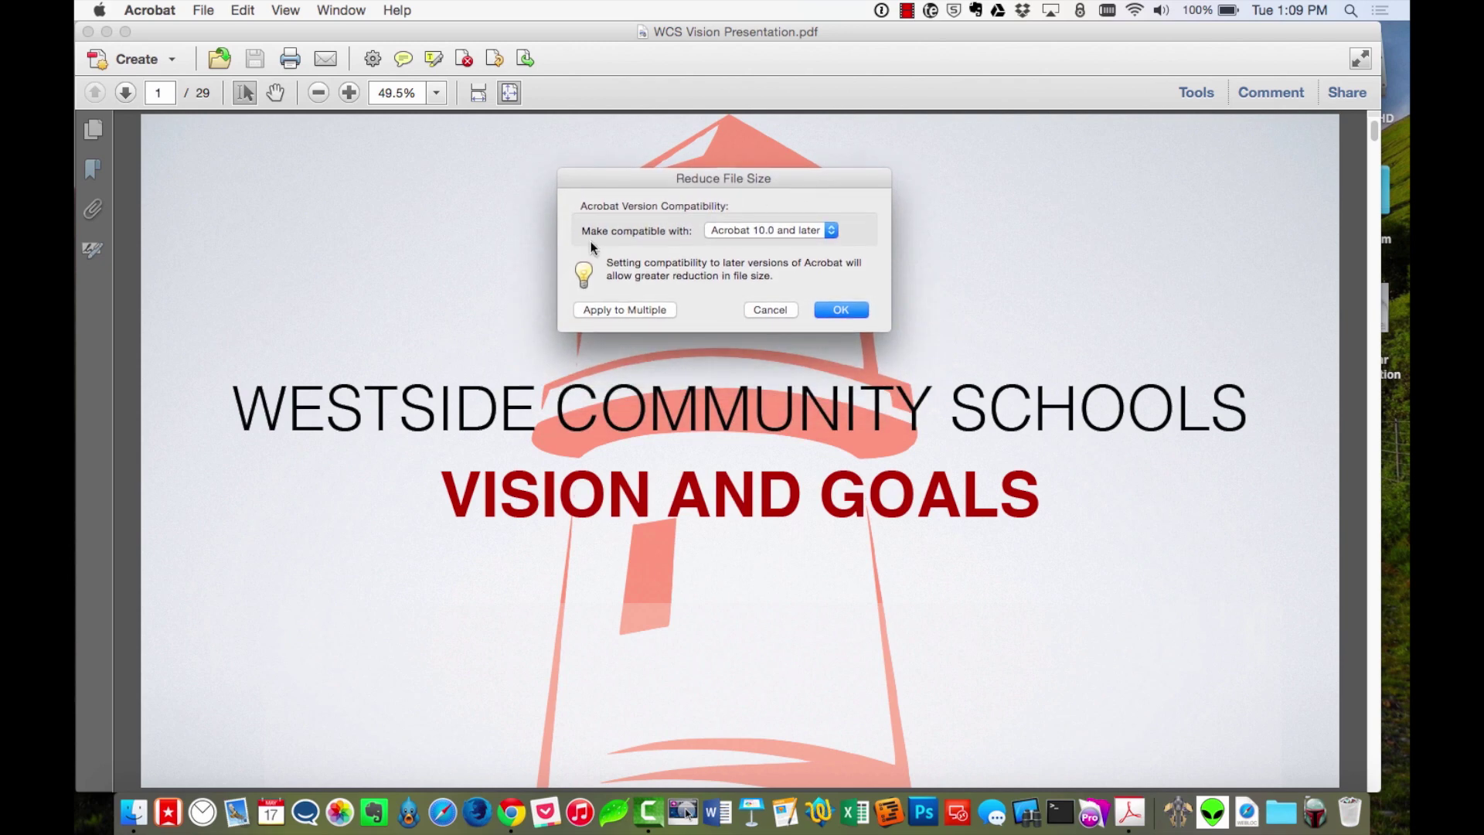
click(773, 229)
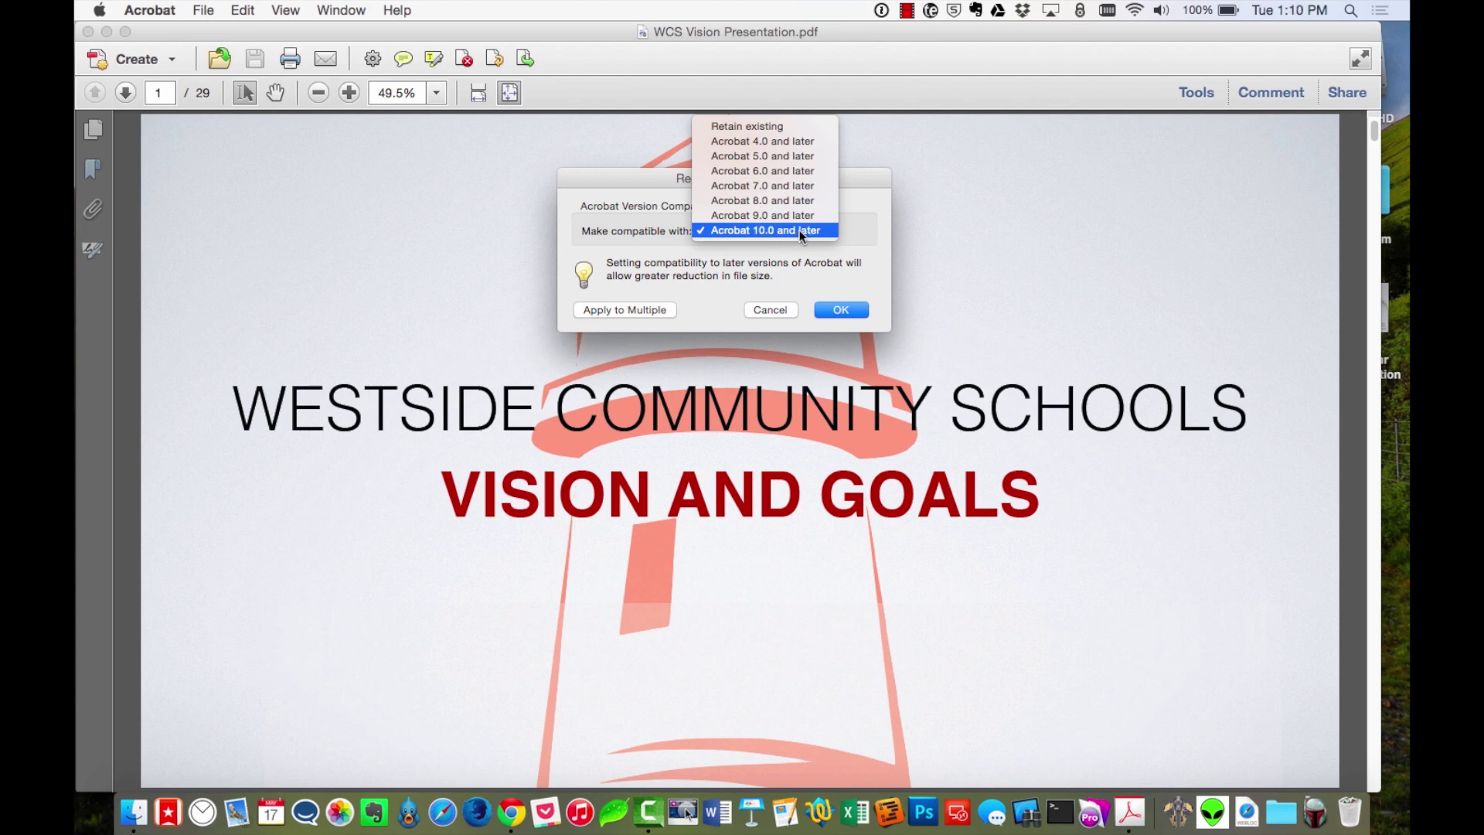
click(799, 230)
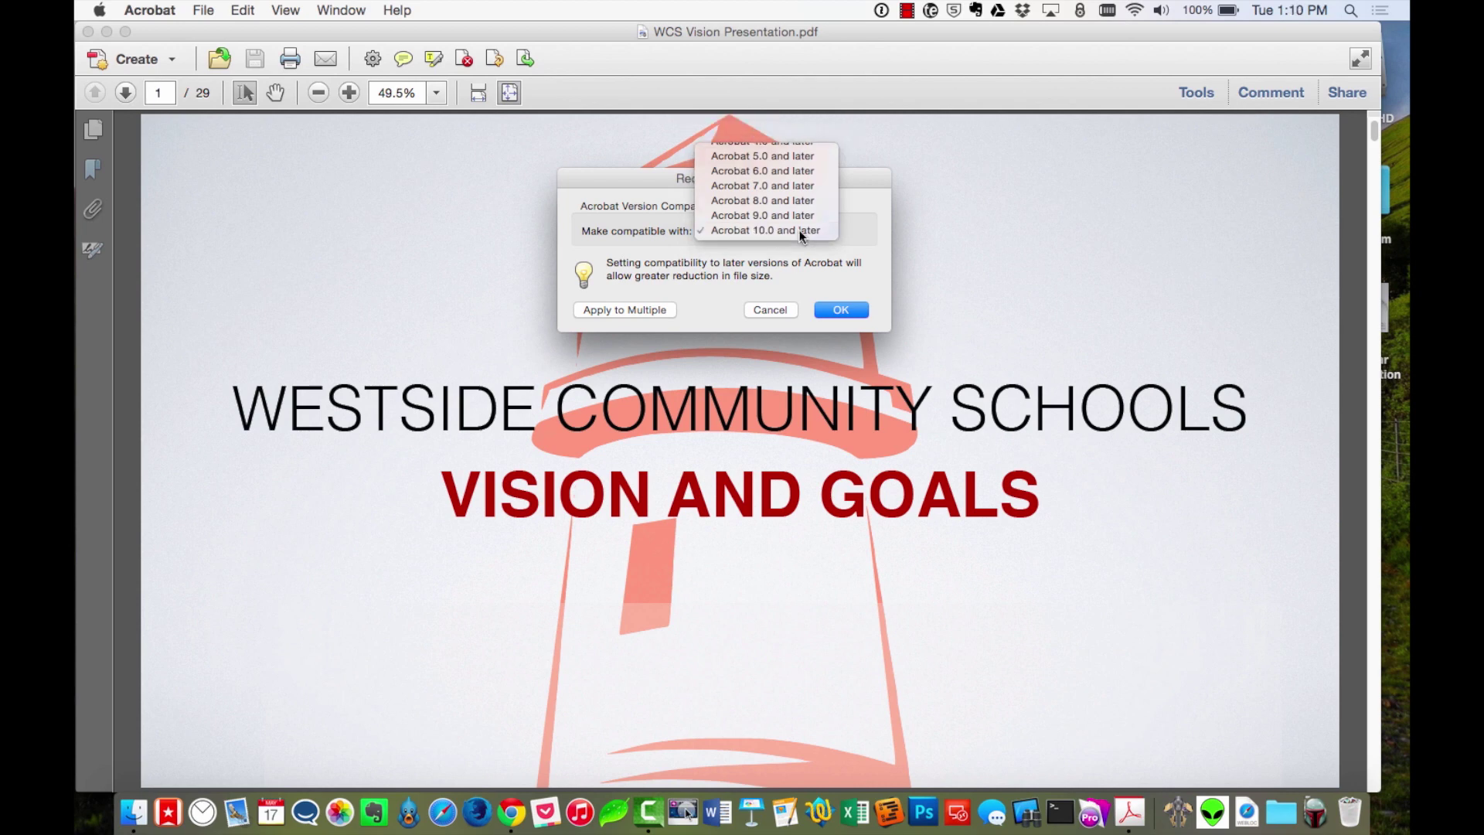
click(840, 310)
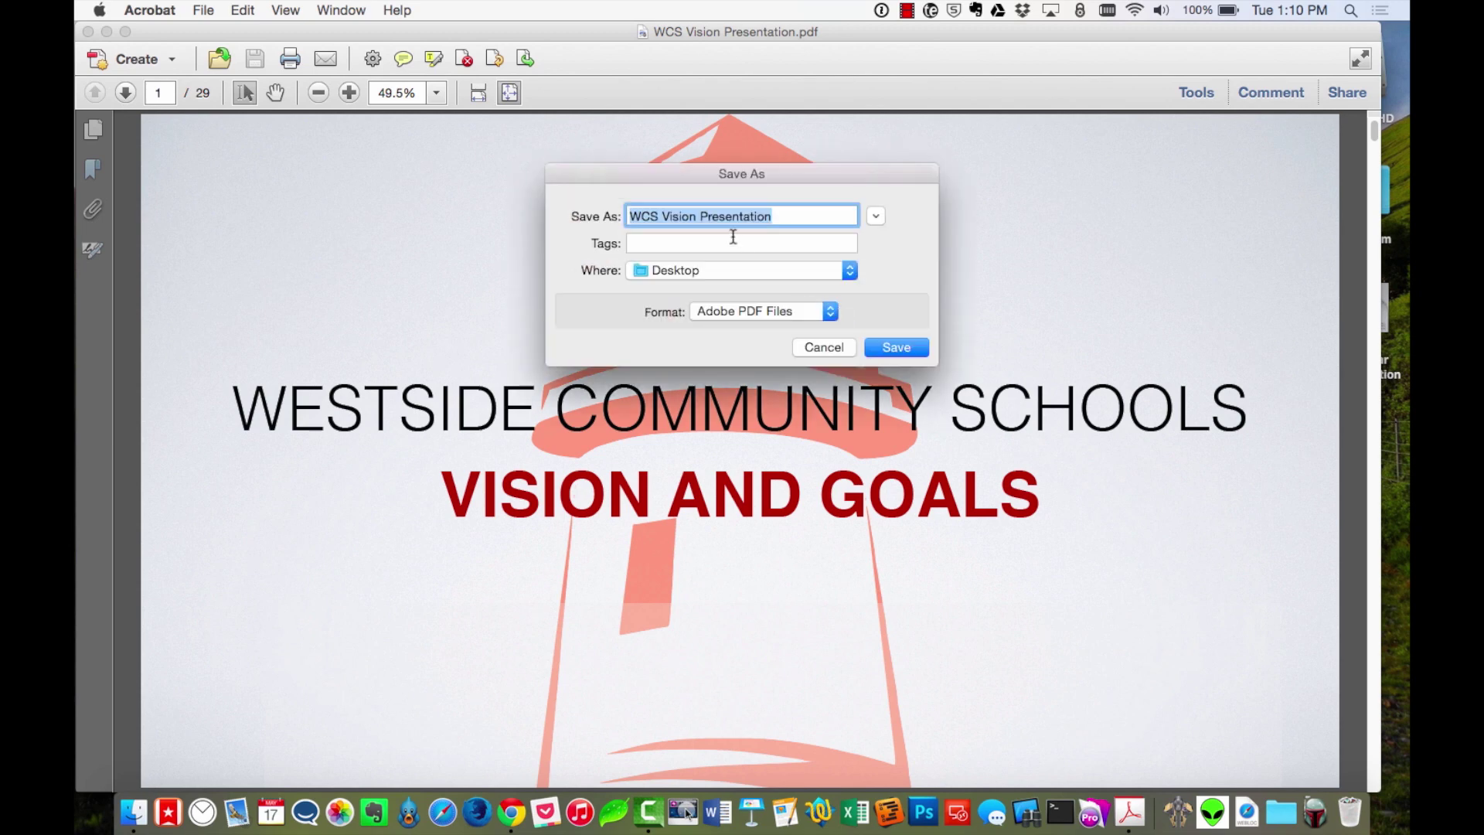
Save the copy to the Desktop as 'WCS Vision Presentation - Small.pdf', accept the warning, and close it.
click(789, 212)
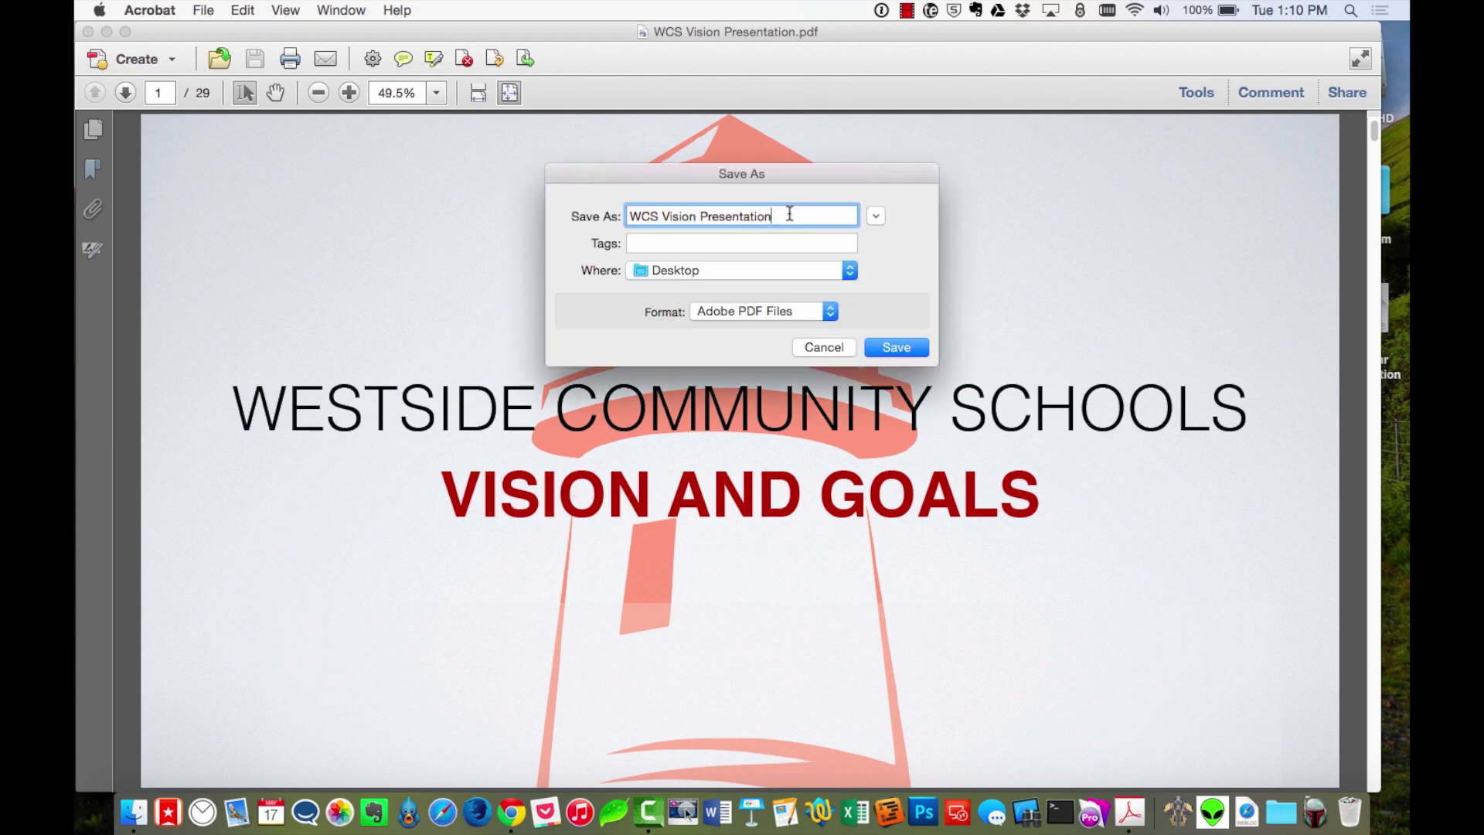
text(- Small)
click(895, 349)
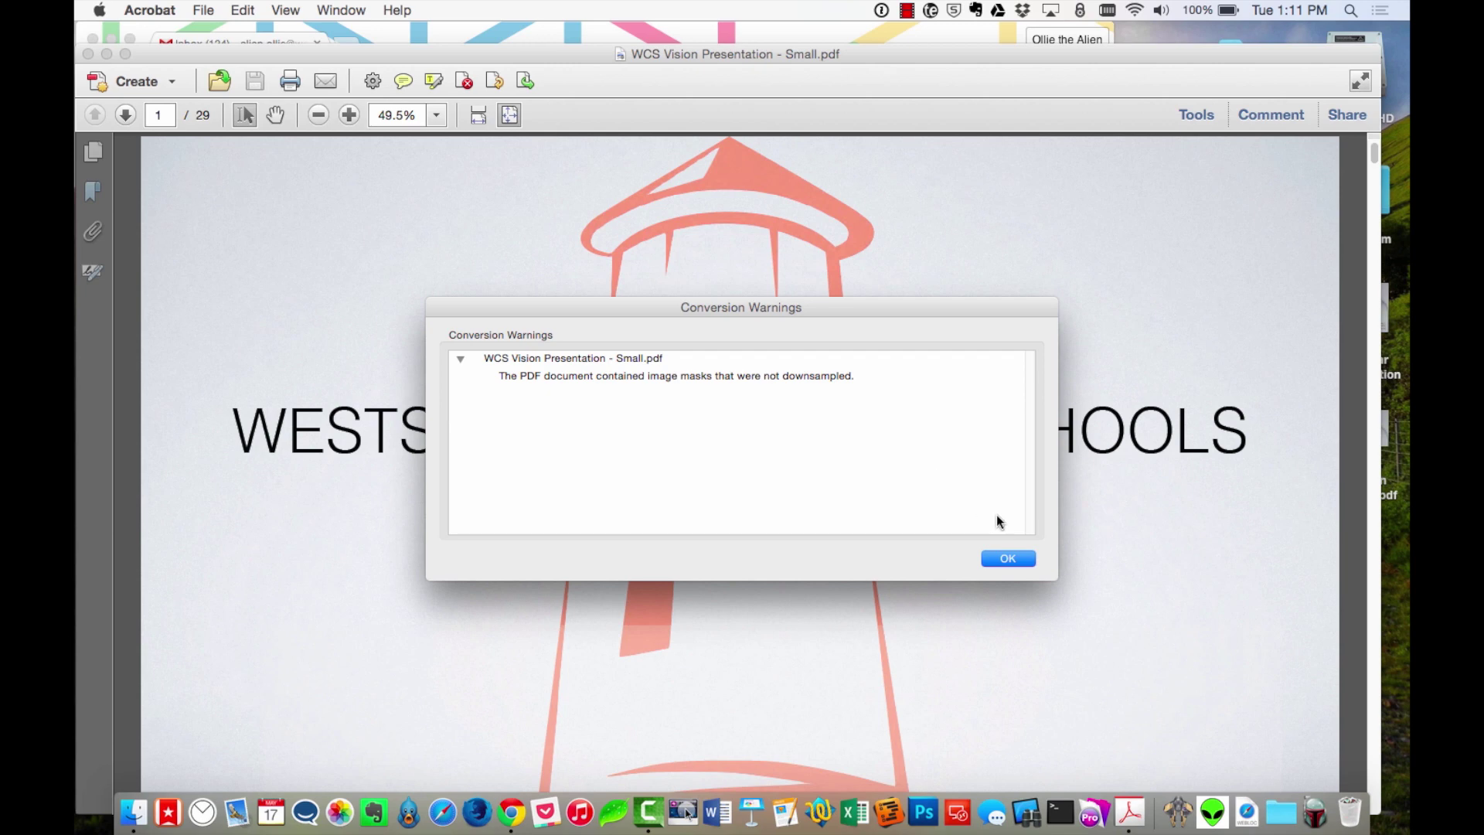
click(1009, 559)
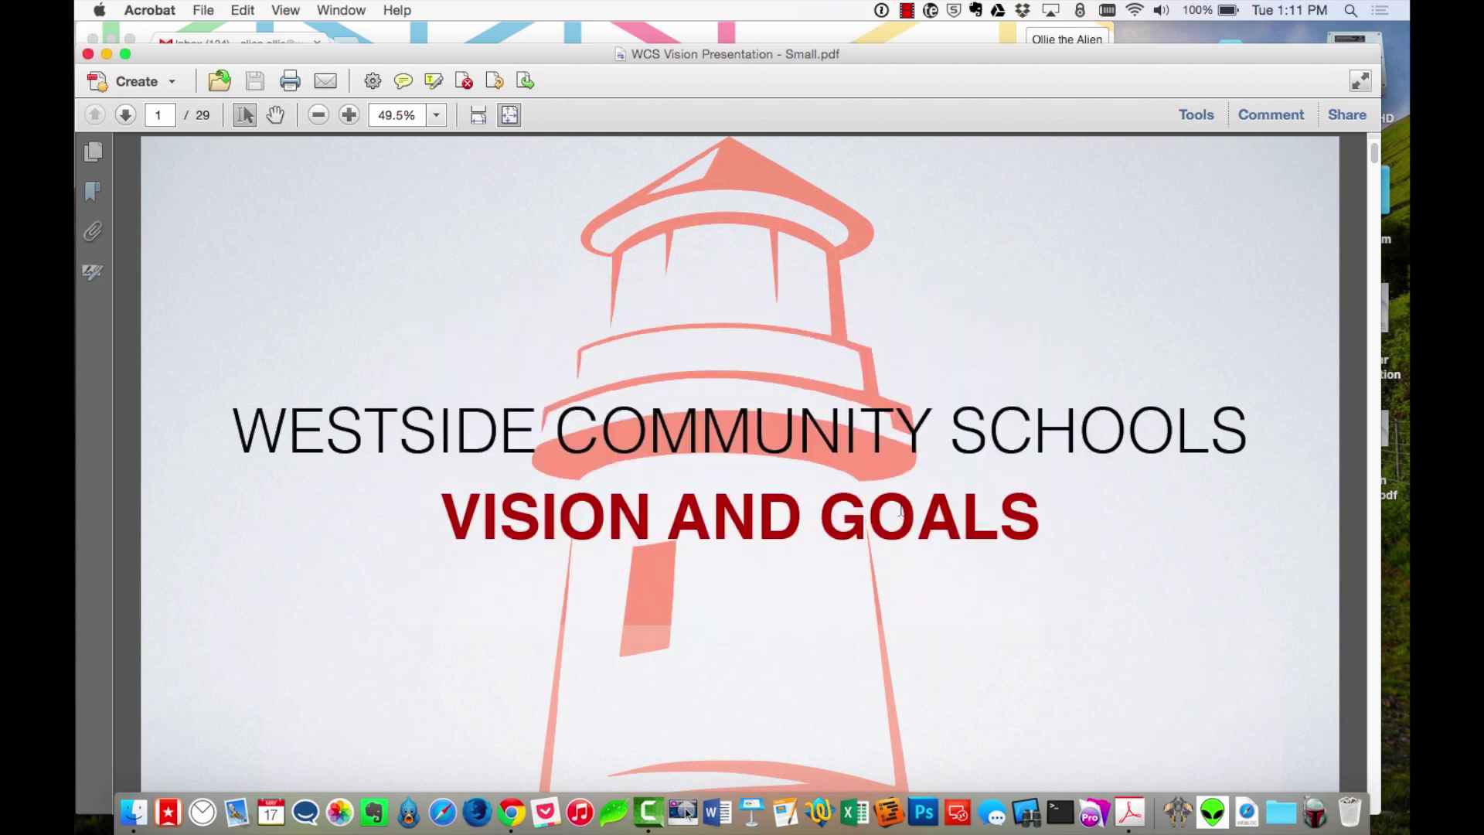
click(88, 54)
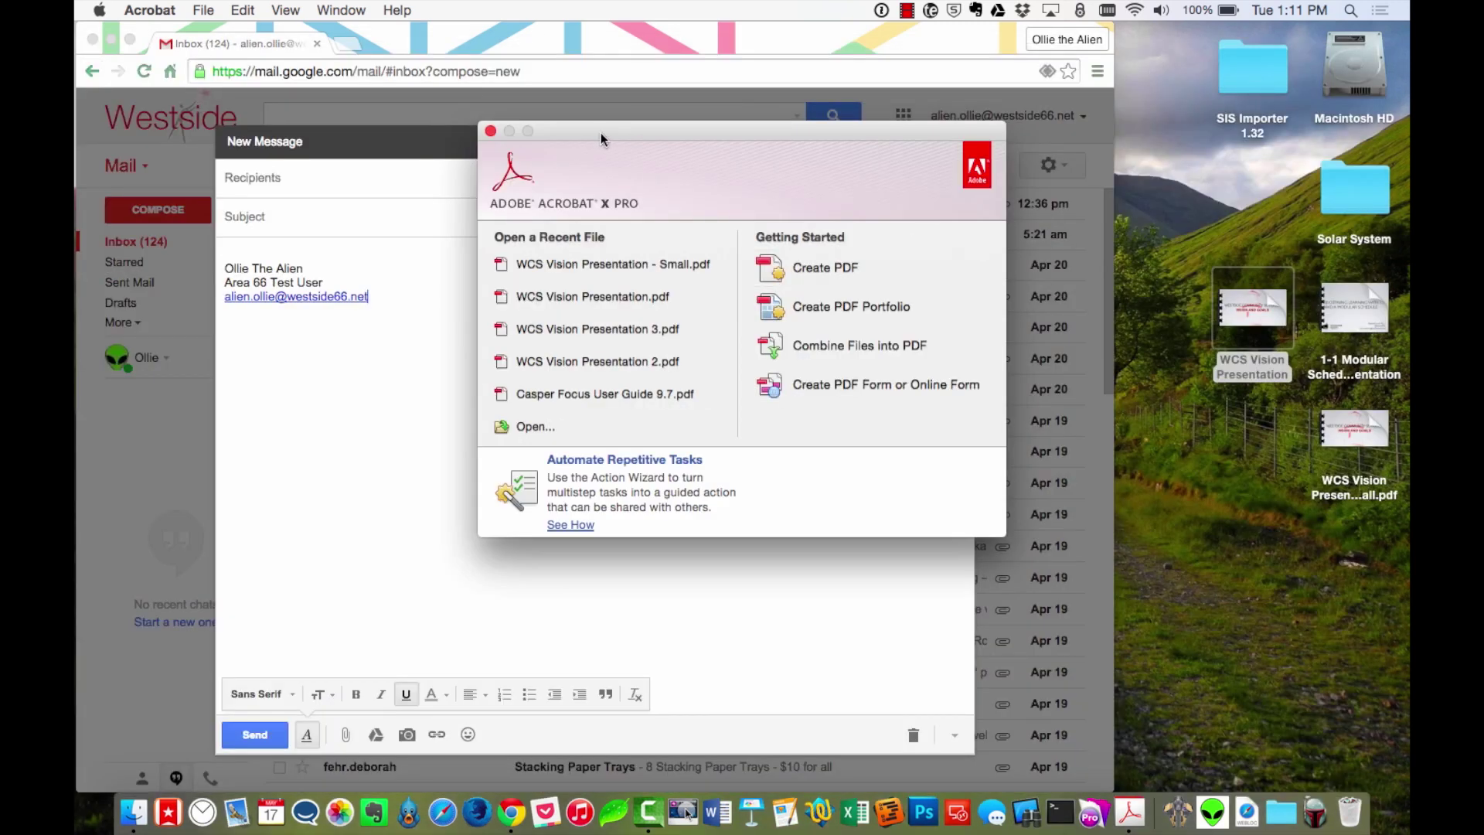
click(1242, 534)
drag(1328, 441, 1253, 415)
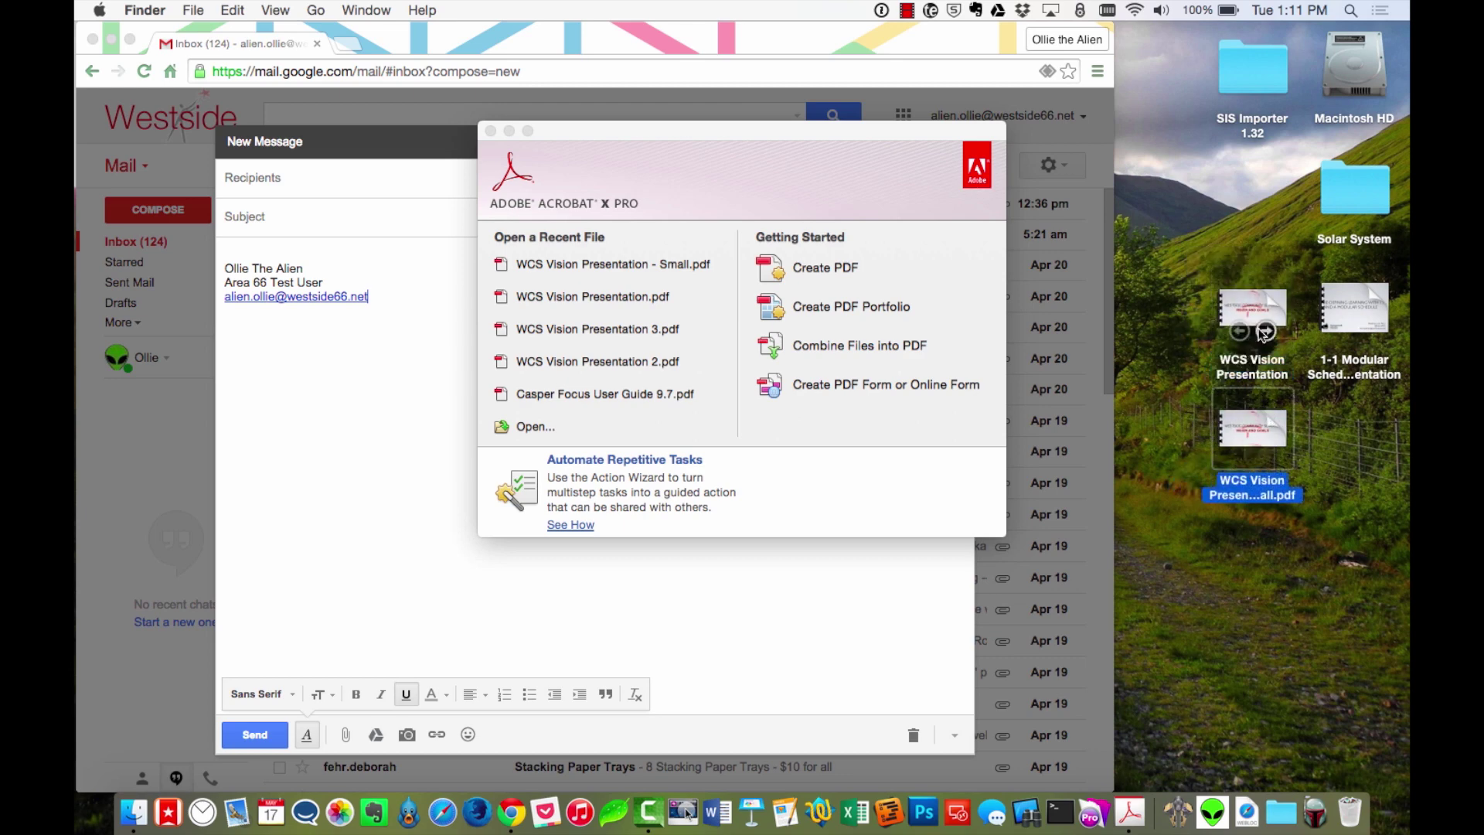
click(1254, 323)
key(super+i)
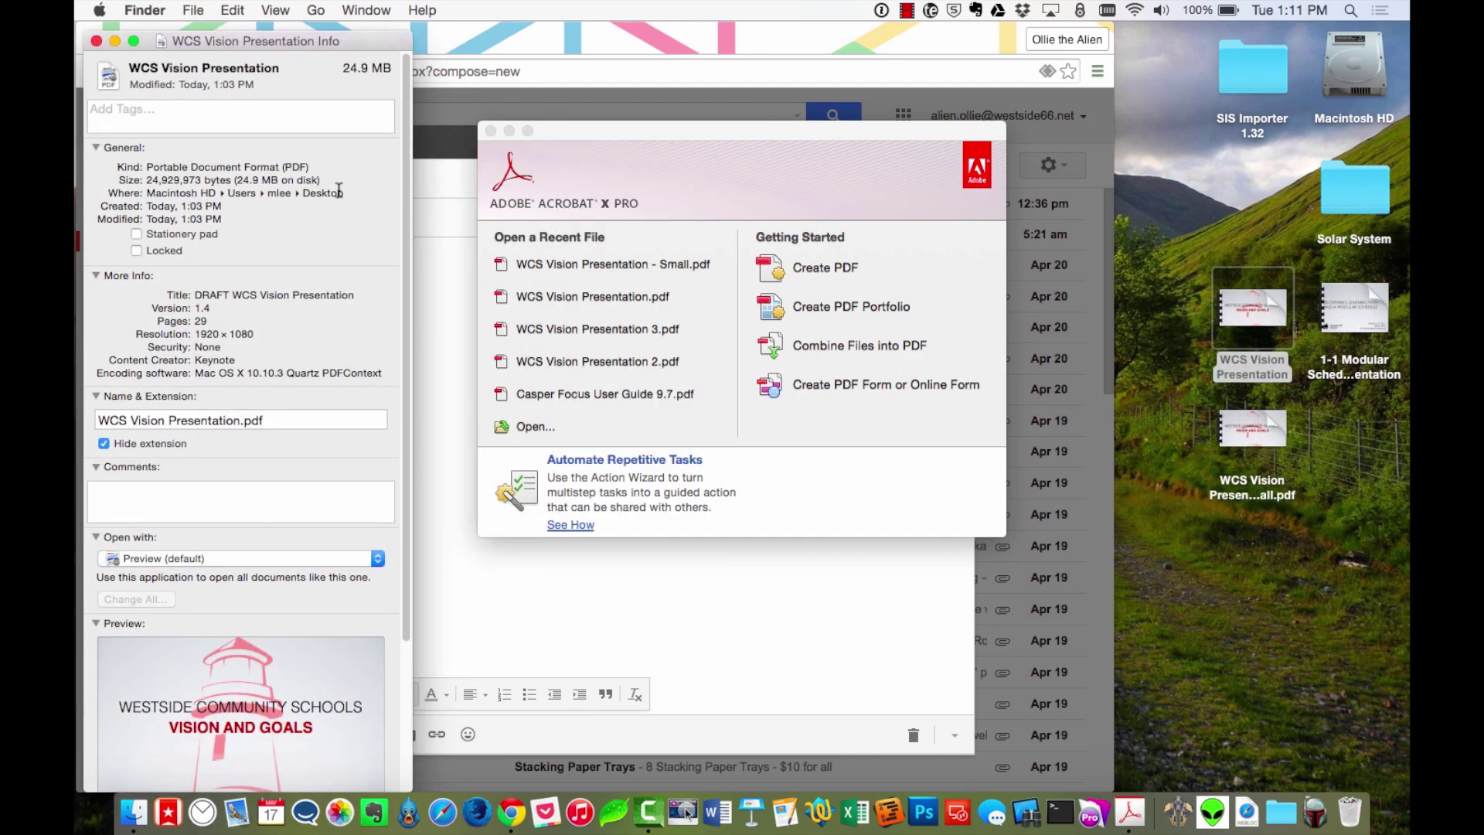
drag(371, 44, 373, 35)
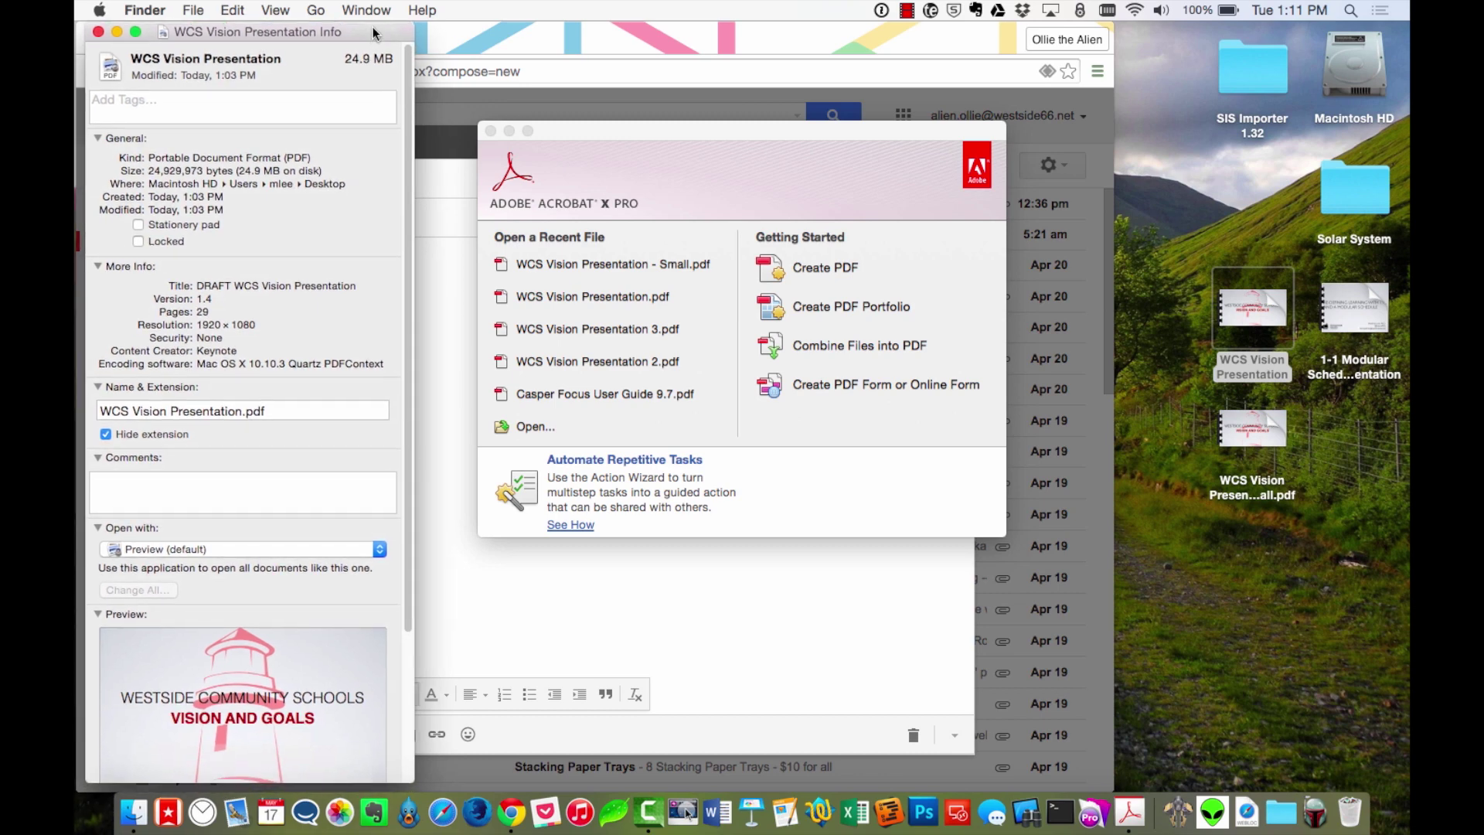
click(1253, 446)
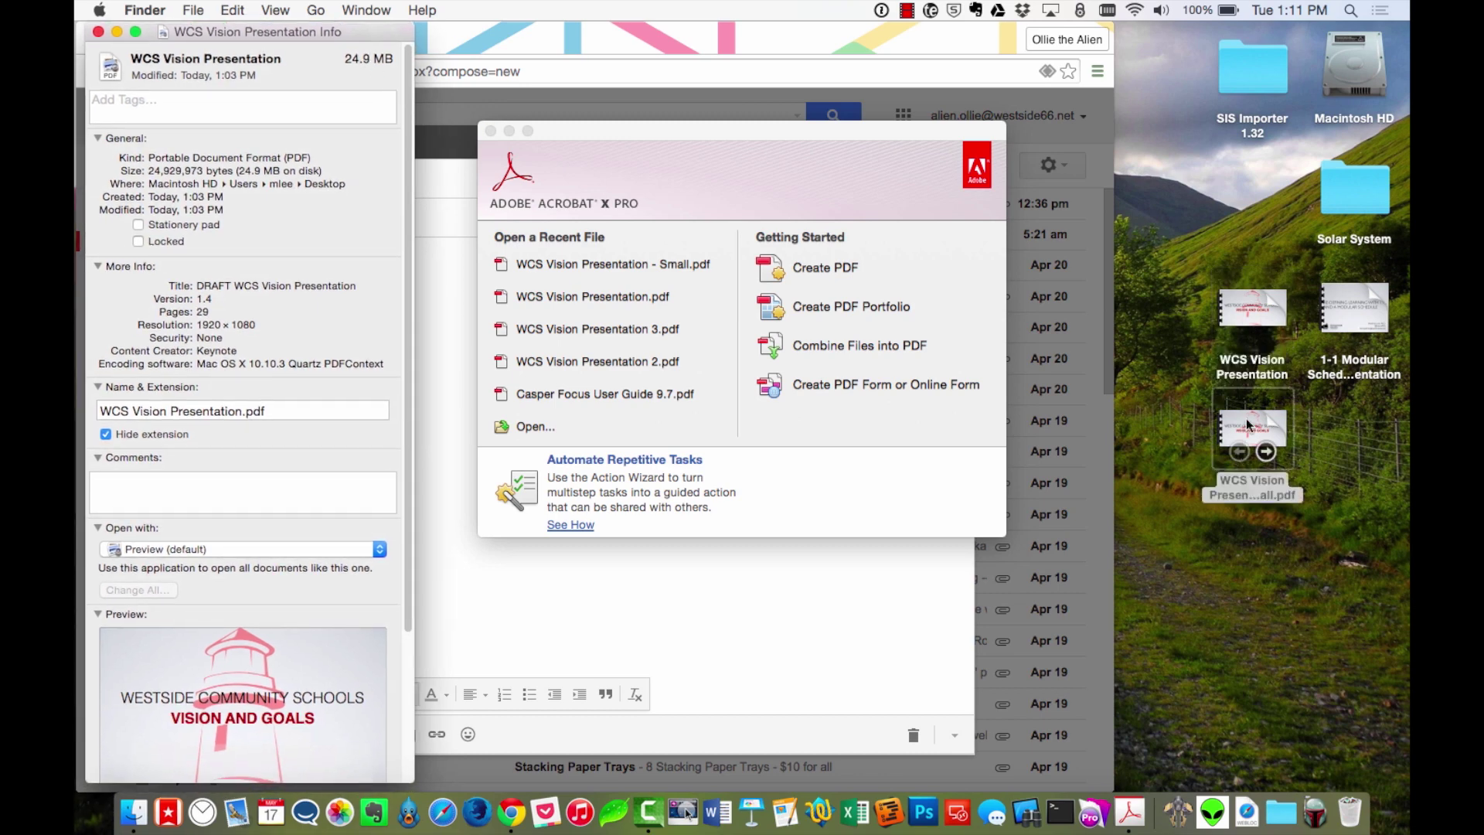
click(195, 10)
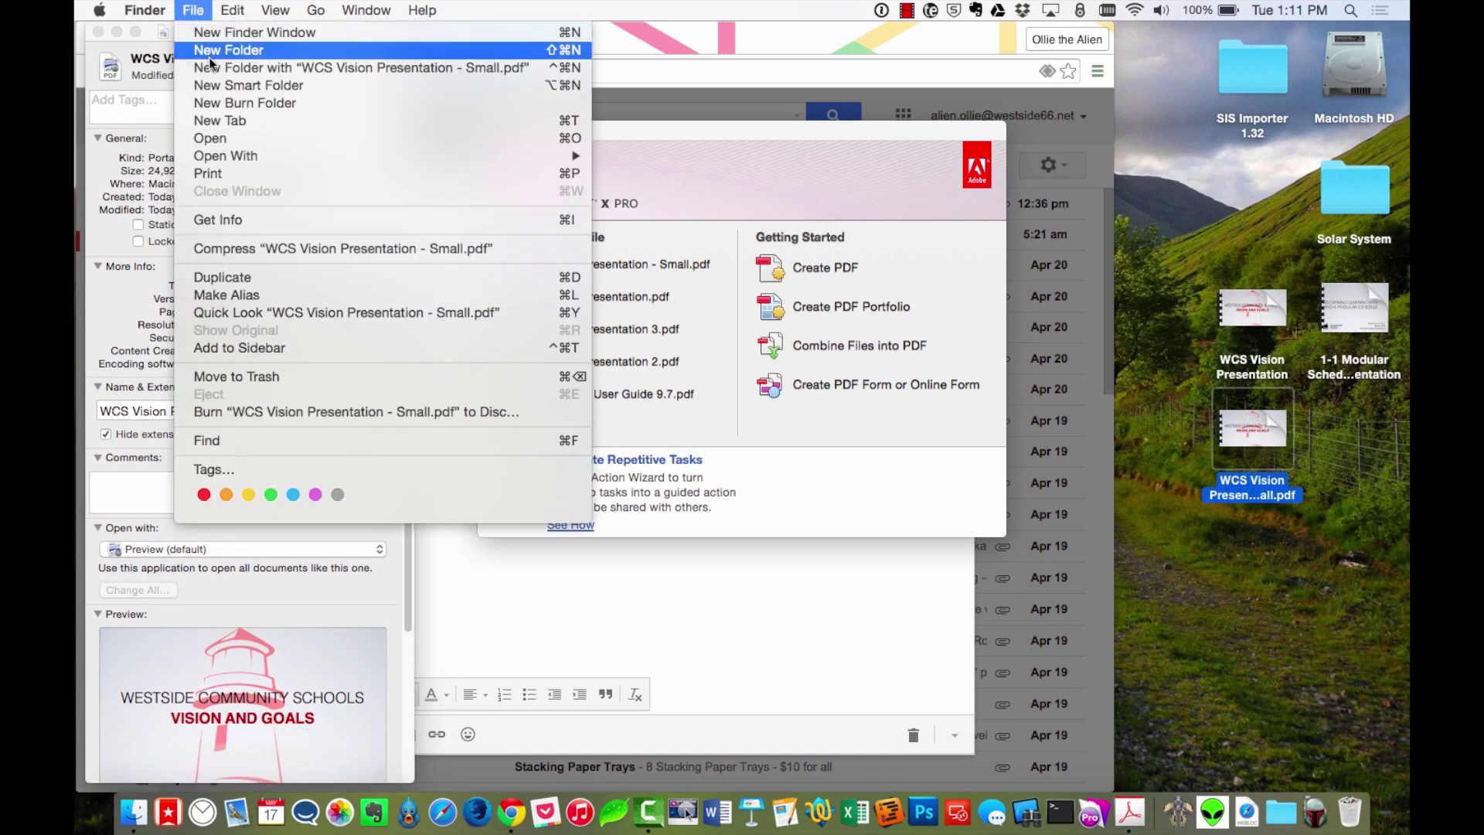
click(219, 220)
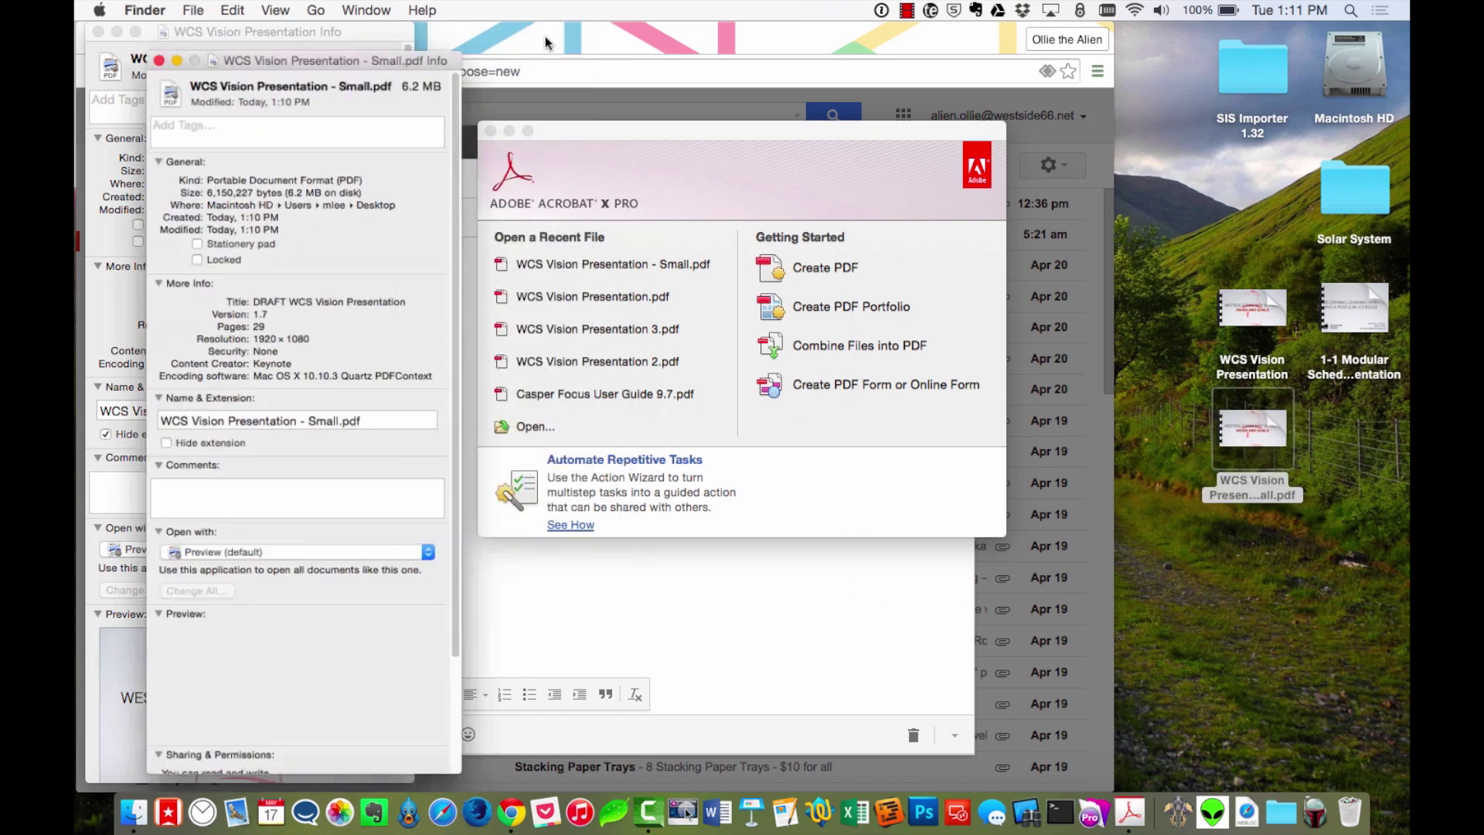
drag(382, 34, 712, 34)
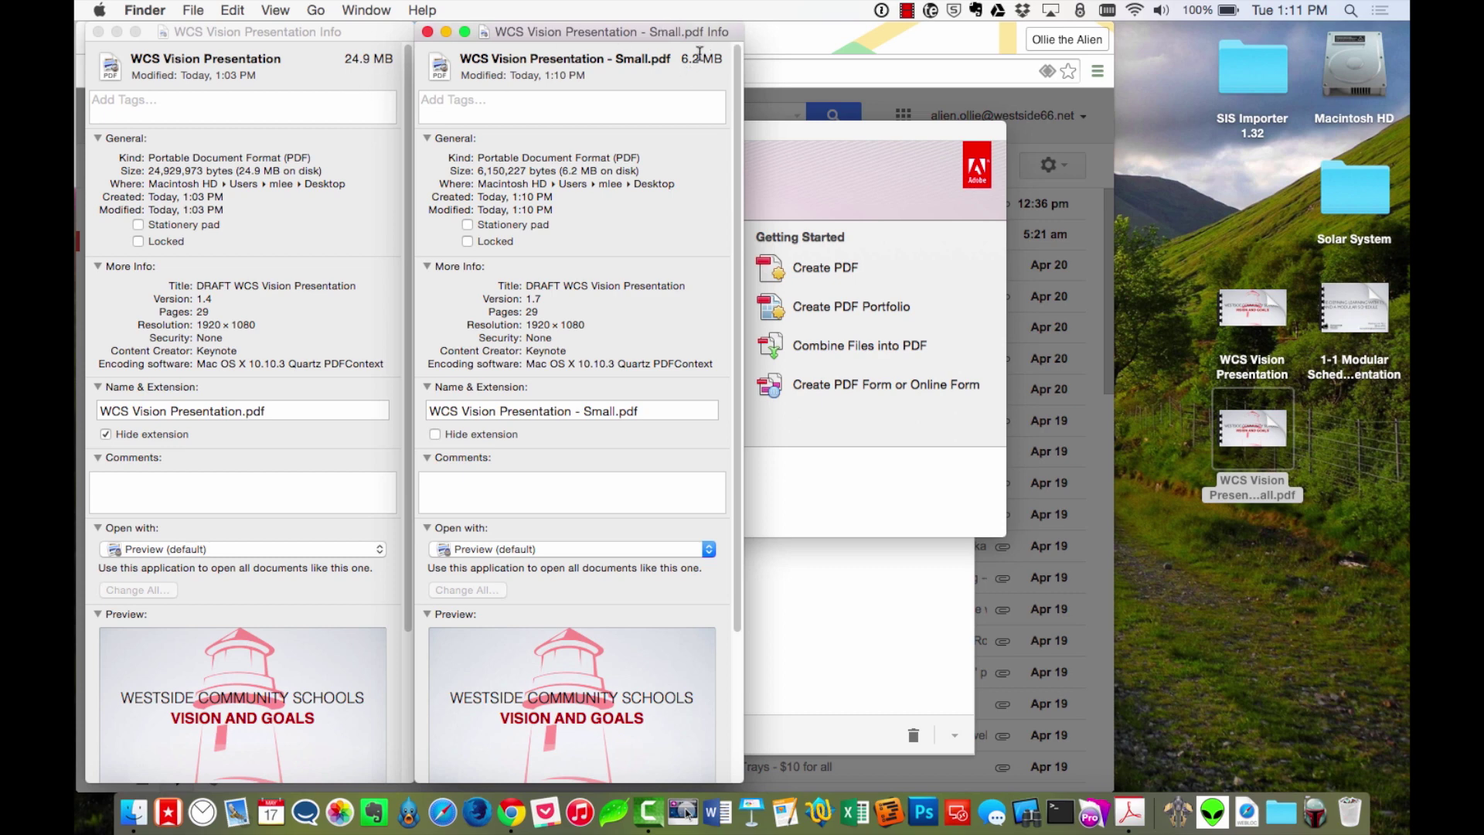
click(428, 33)
click(98, 32)
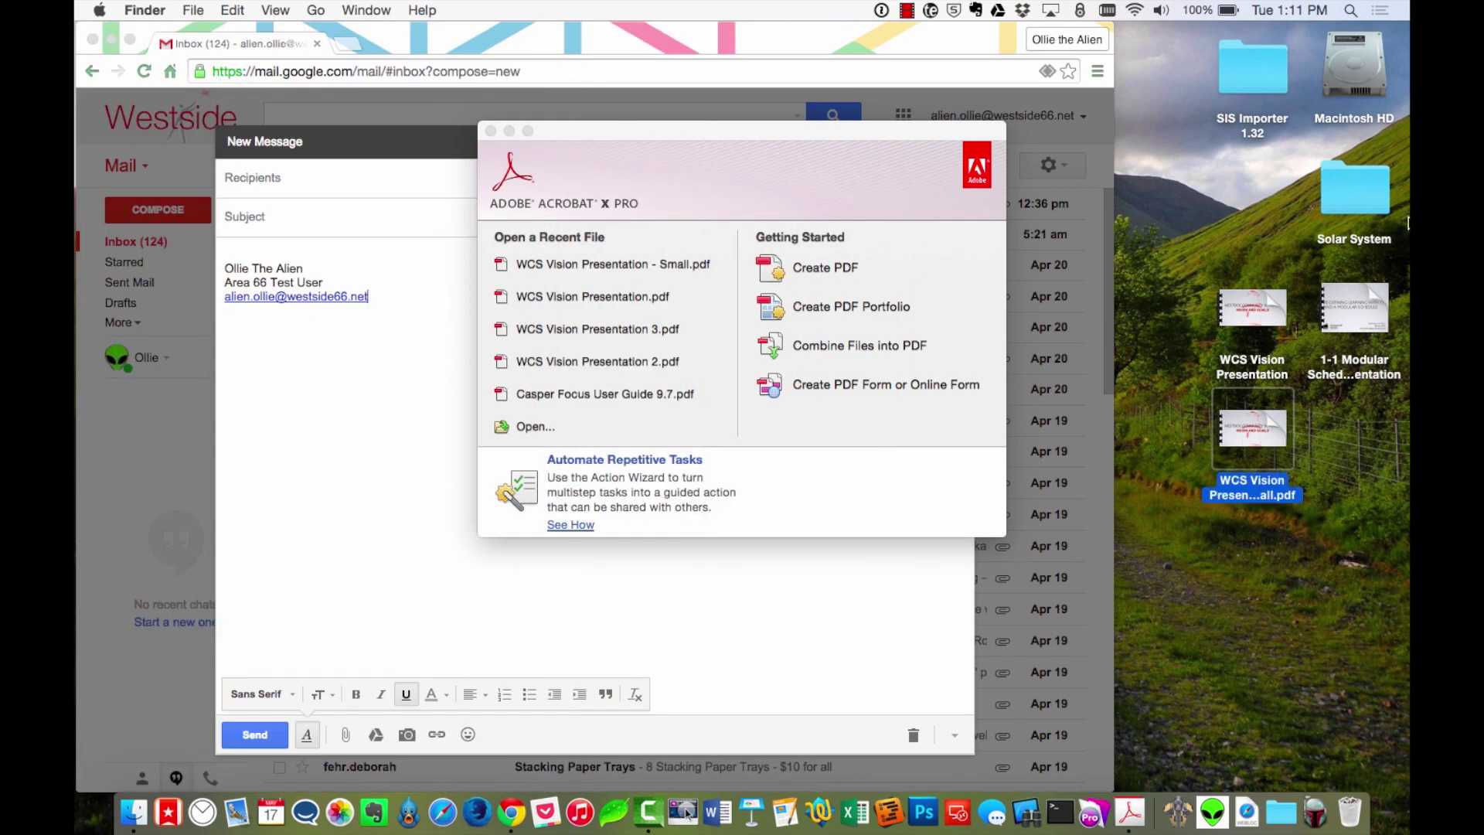
click(1364, 304)
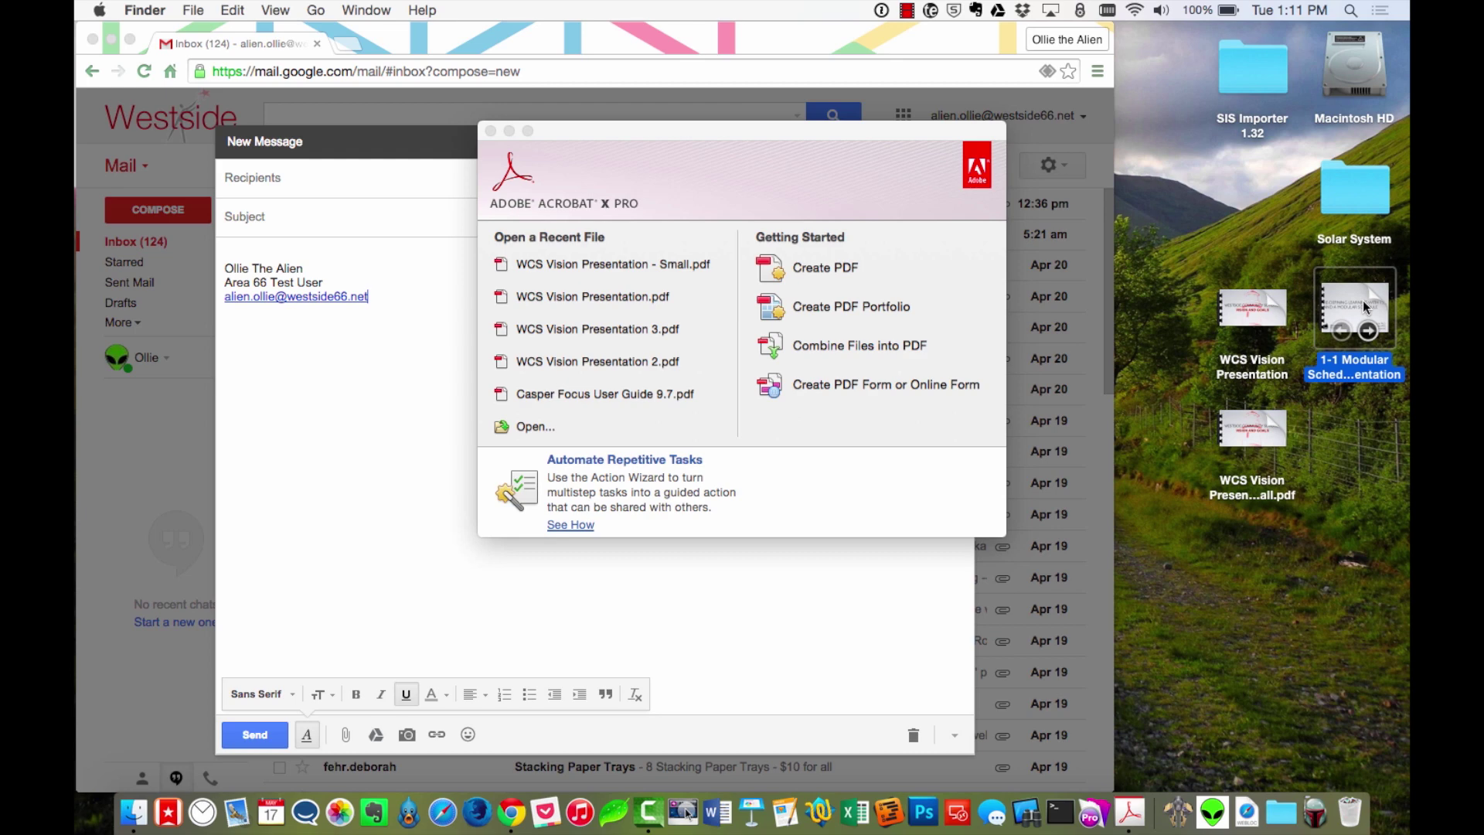
Open 1-1 Modular Schedule Presentation in Adobe Acrobat Pro using Open With.
right_click(1364, 306)
mouse_move(1329, 326)
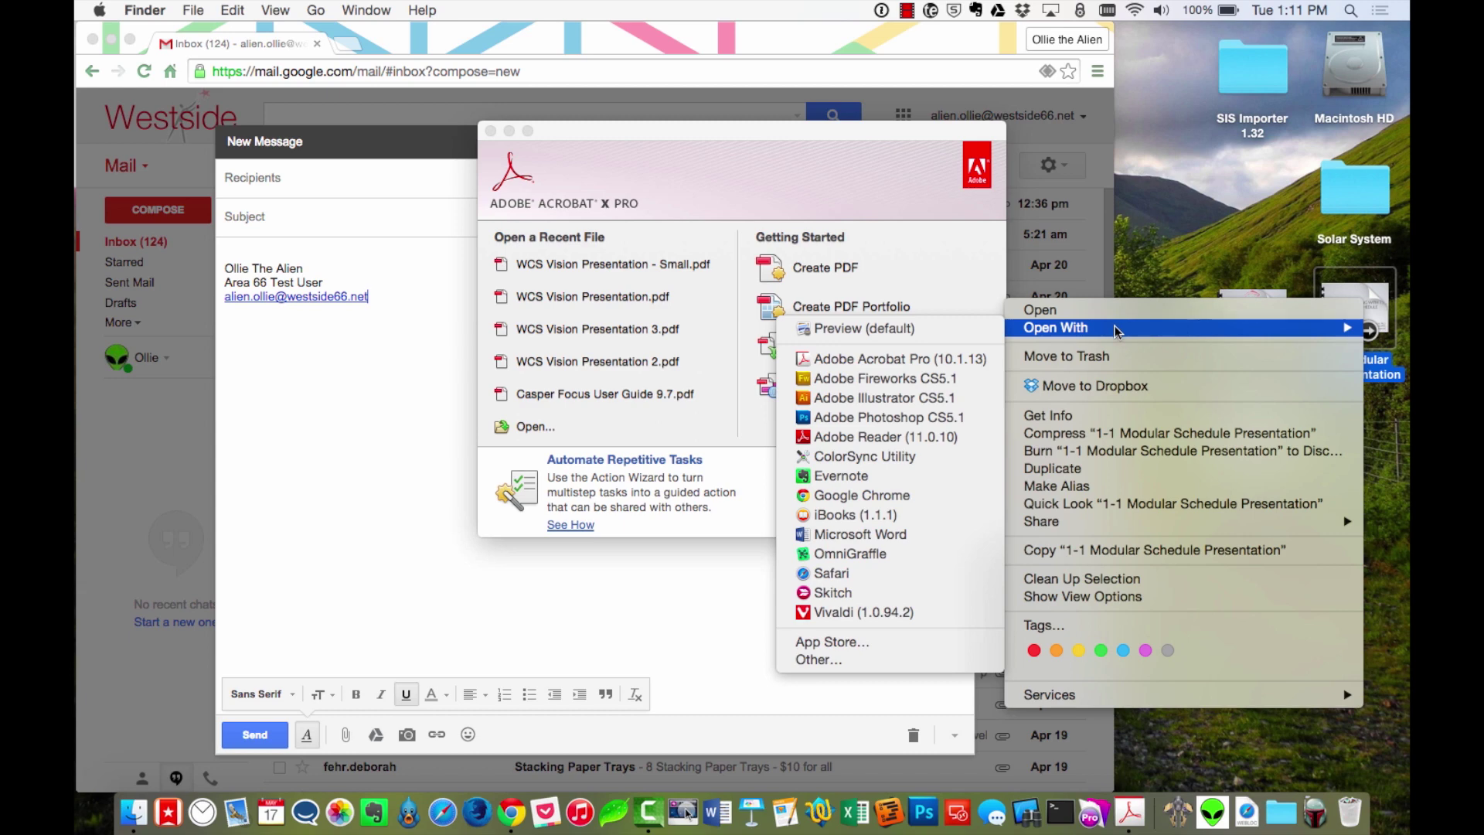
click(907, 360)
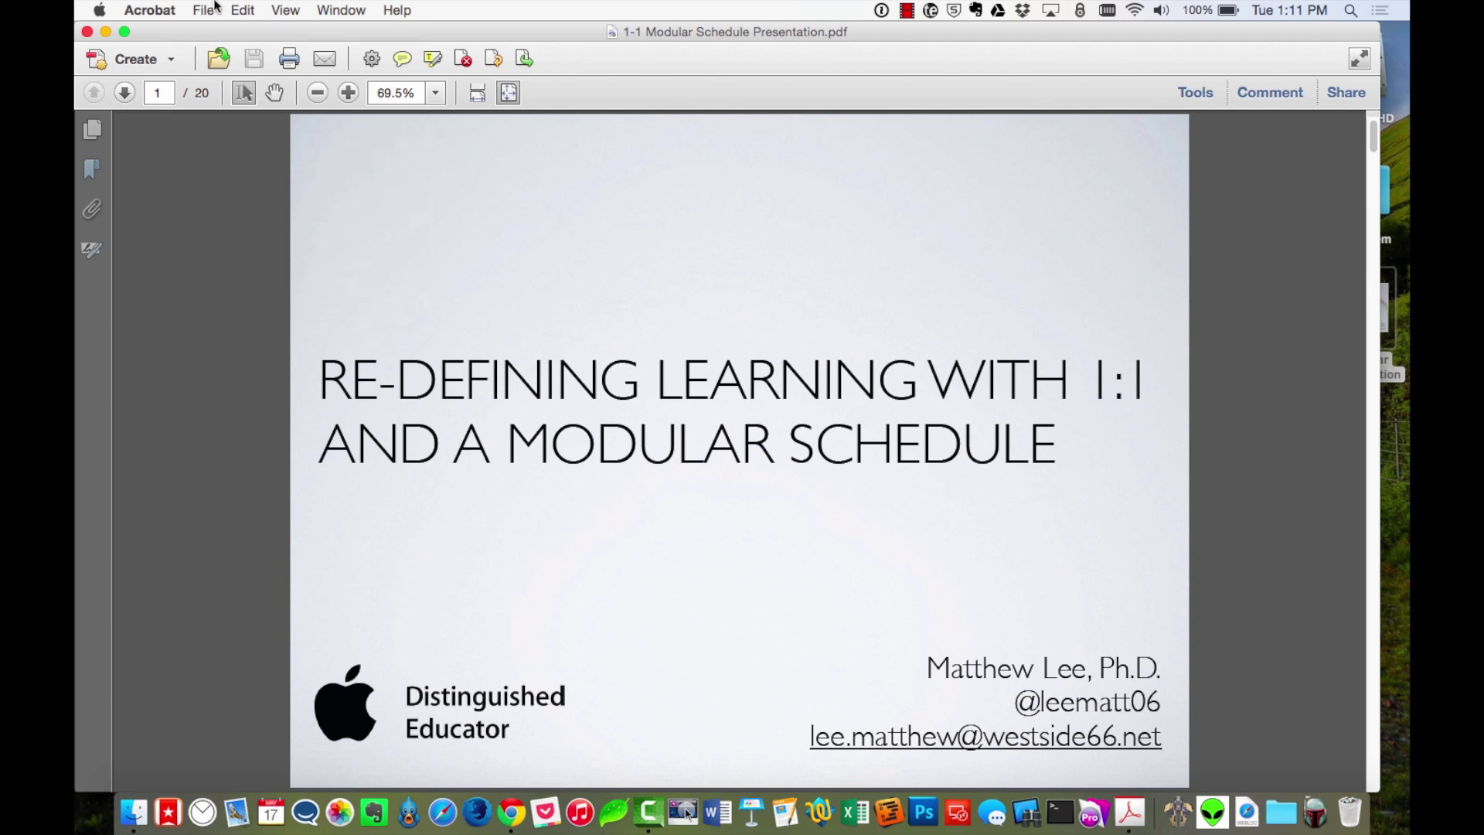
Save a Reduced Size PDF (Acrobat 10.0 and later) as '1-1 Modular Schedule Presentation - Small.pdf' on the Desktop.
click(211, 9)
mouse_move(222, 126)
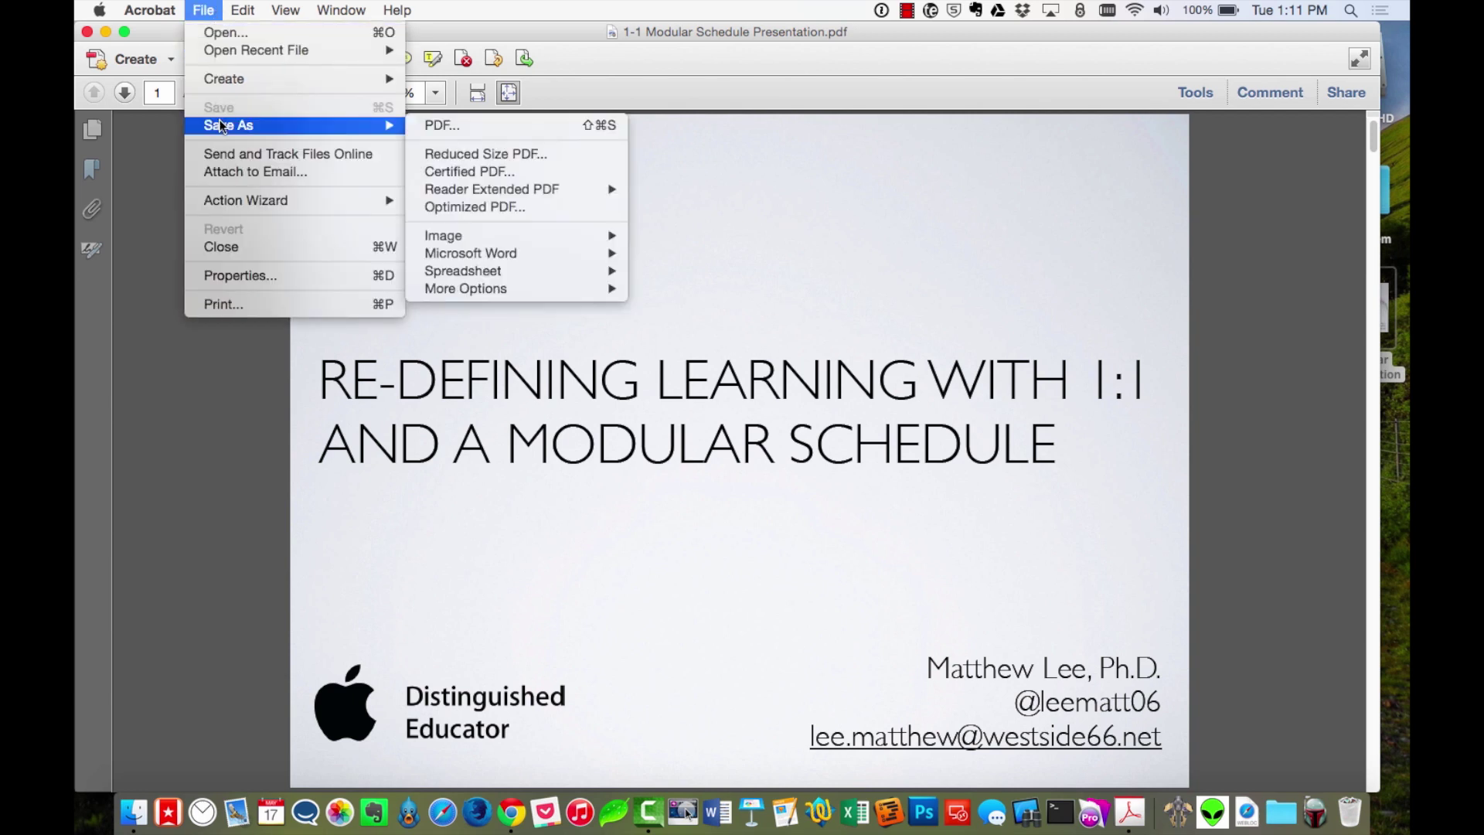
click(471, 153)
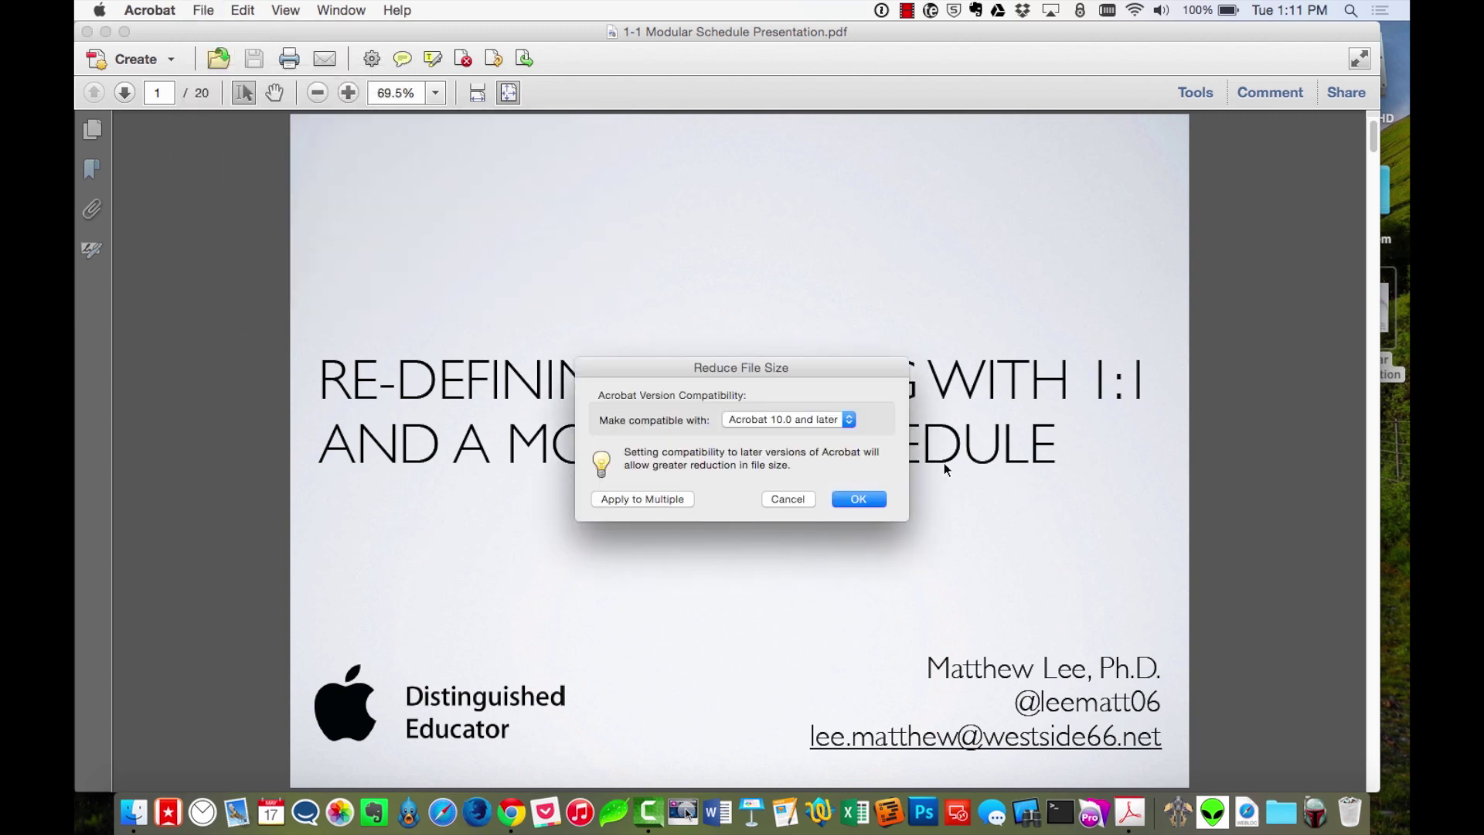
click(875, 501)
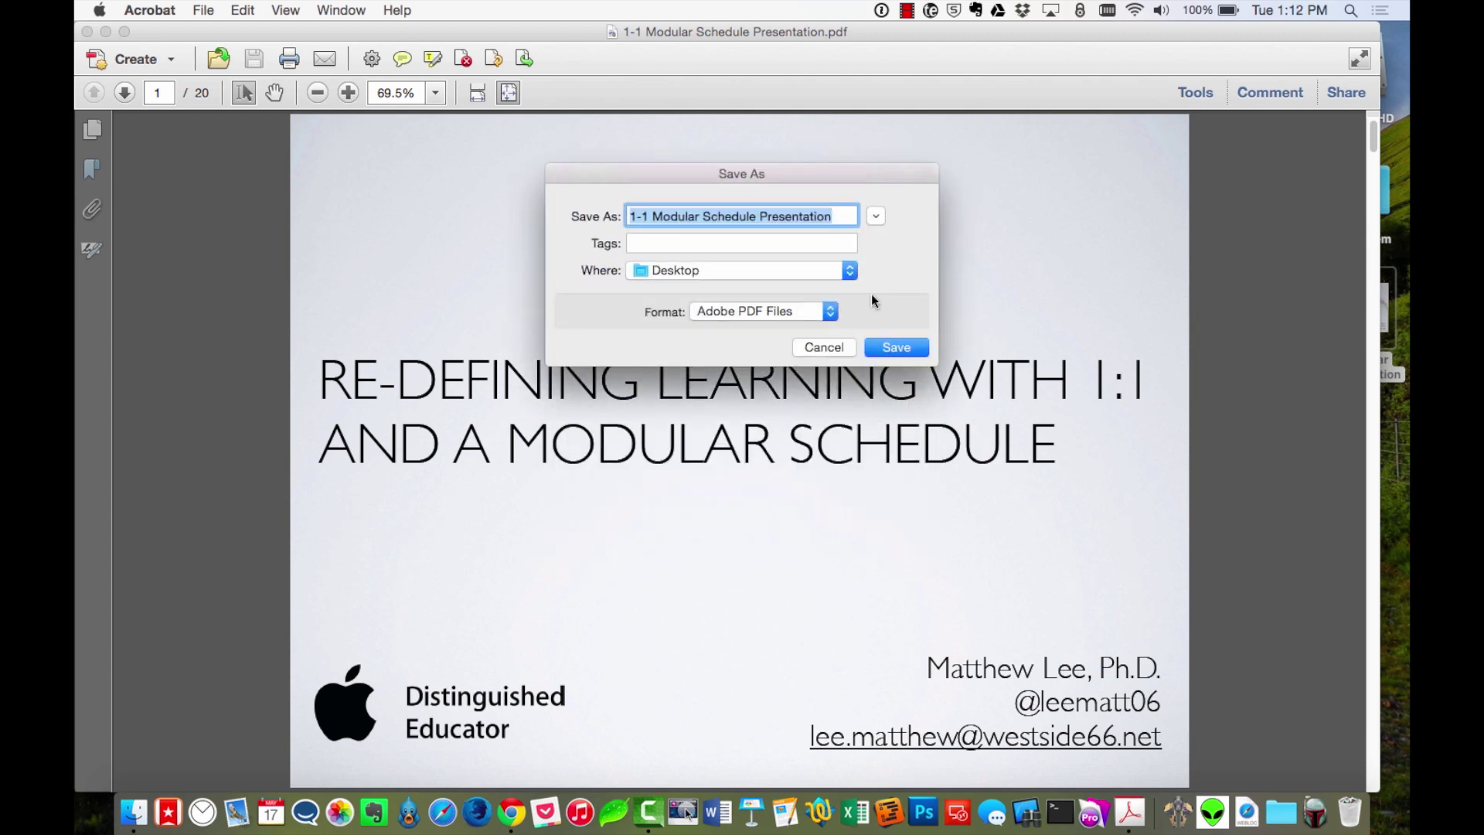
key(Right)
text(-)
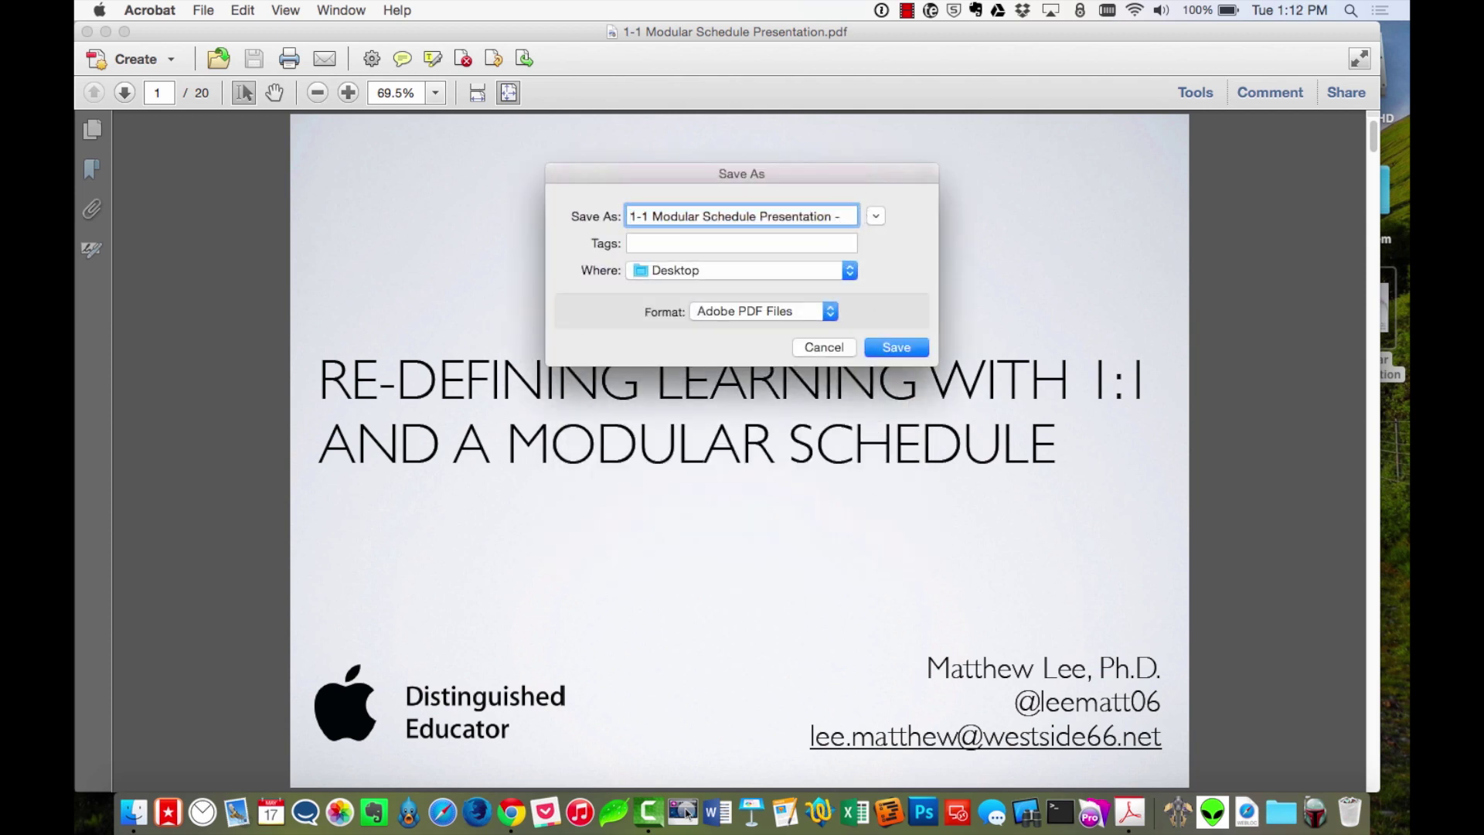
text( Small)
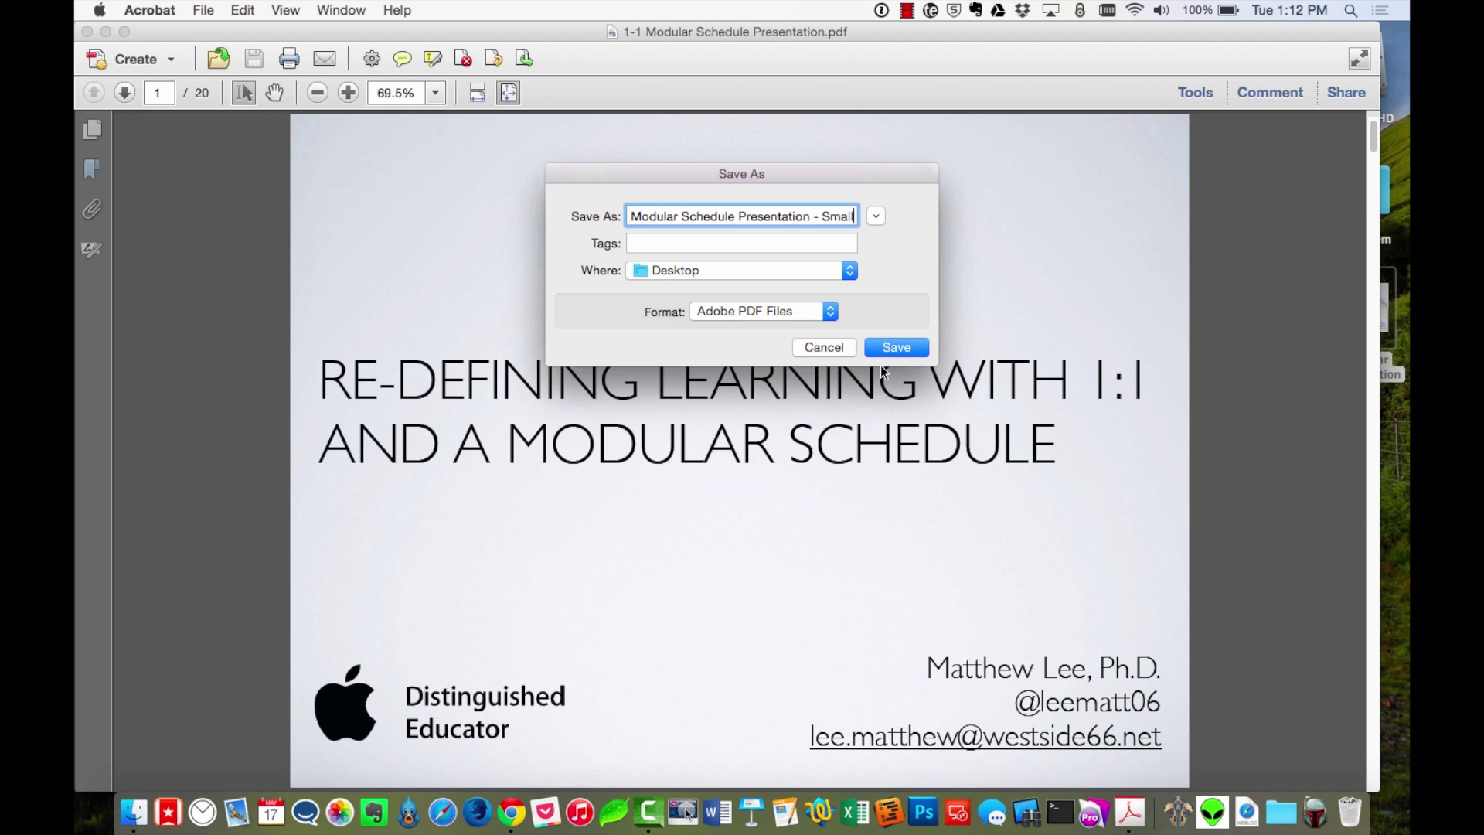
click(901, 347)
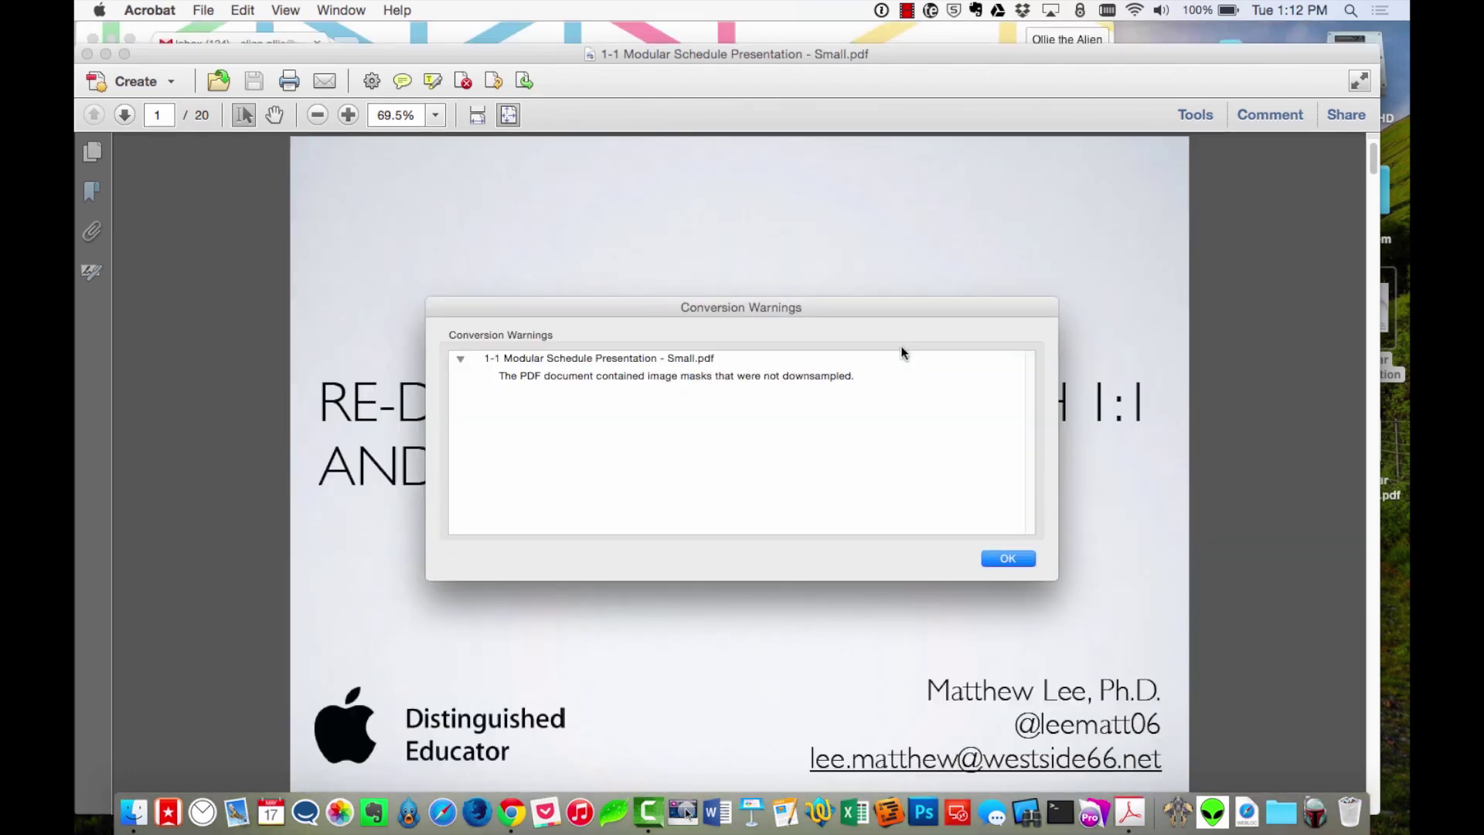
click(1014, 555)
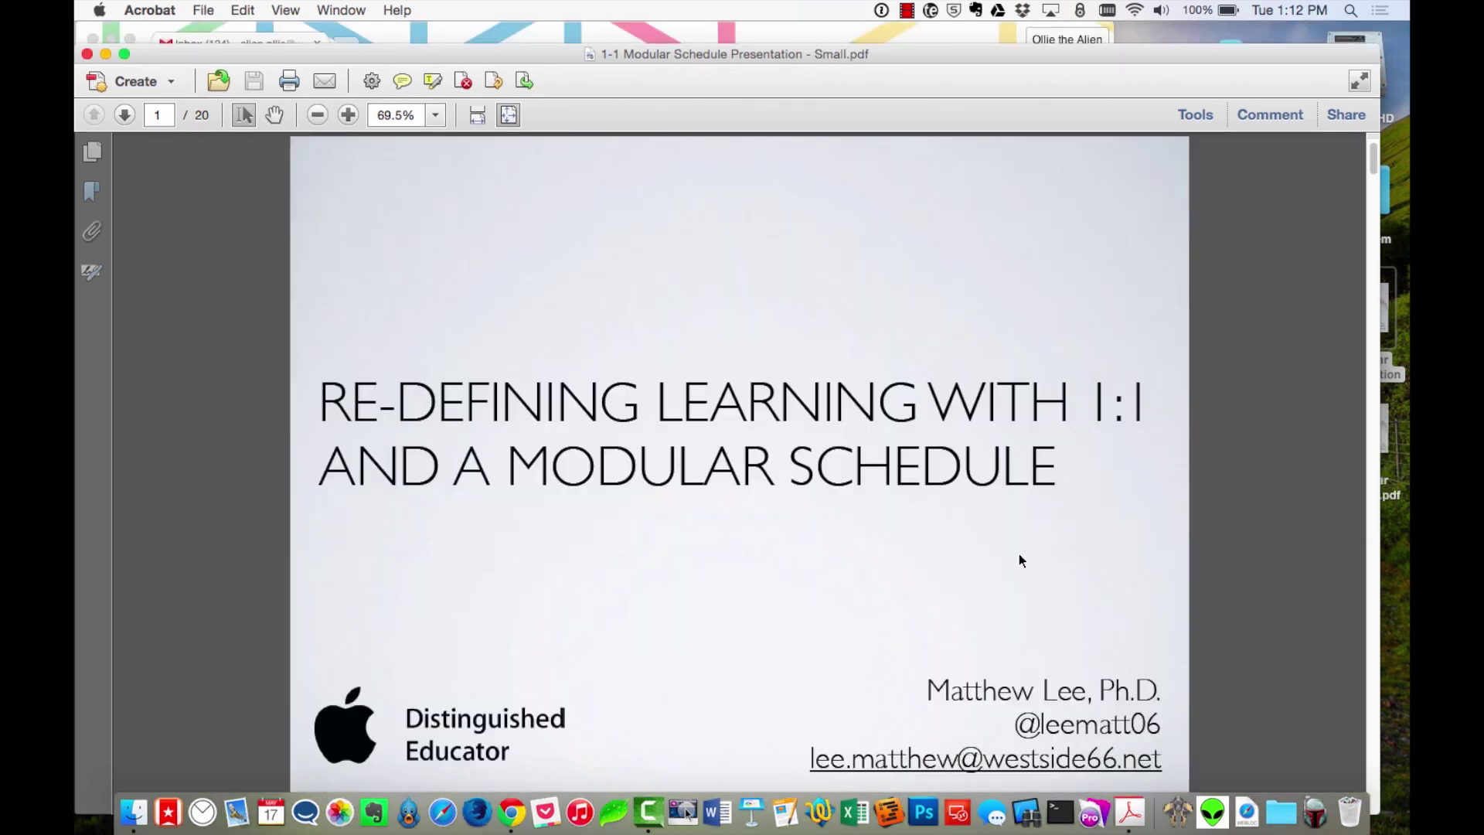
Close the PDF and compare Modular Schedule sizes via Get Info: 10.2 MB original versus 2.6 MB Small.
key(super+w)
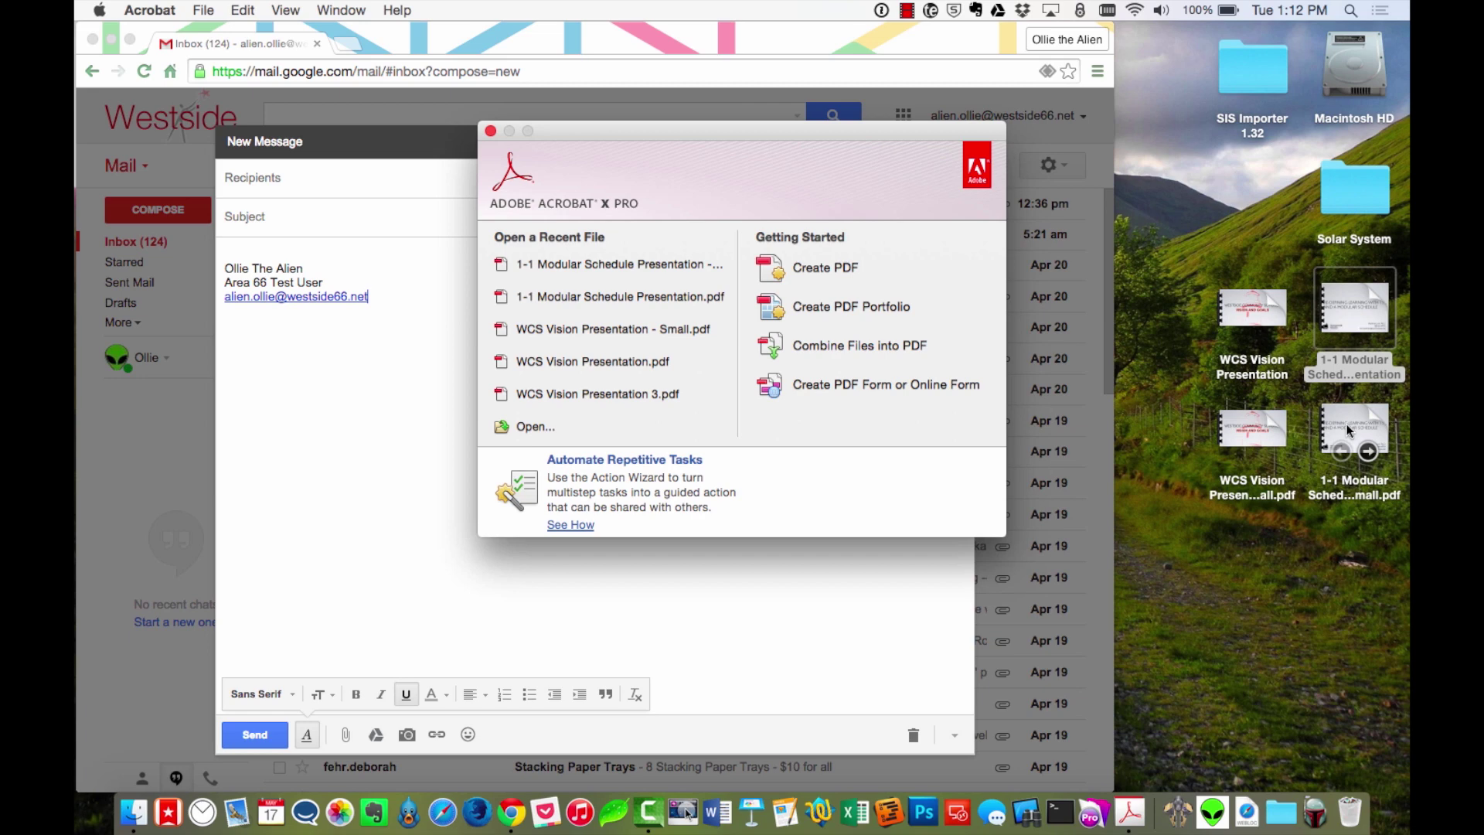
click(1346, 329)
key(super+i)
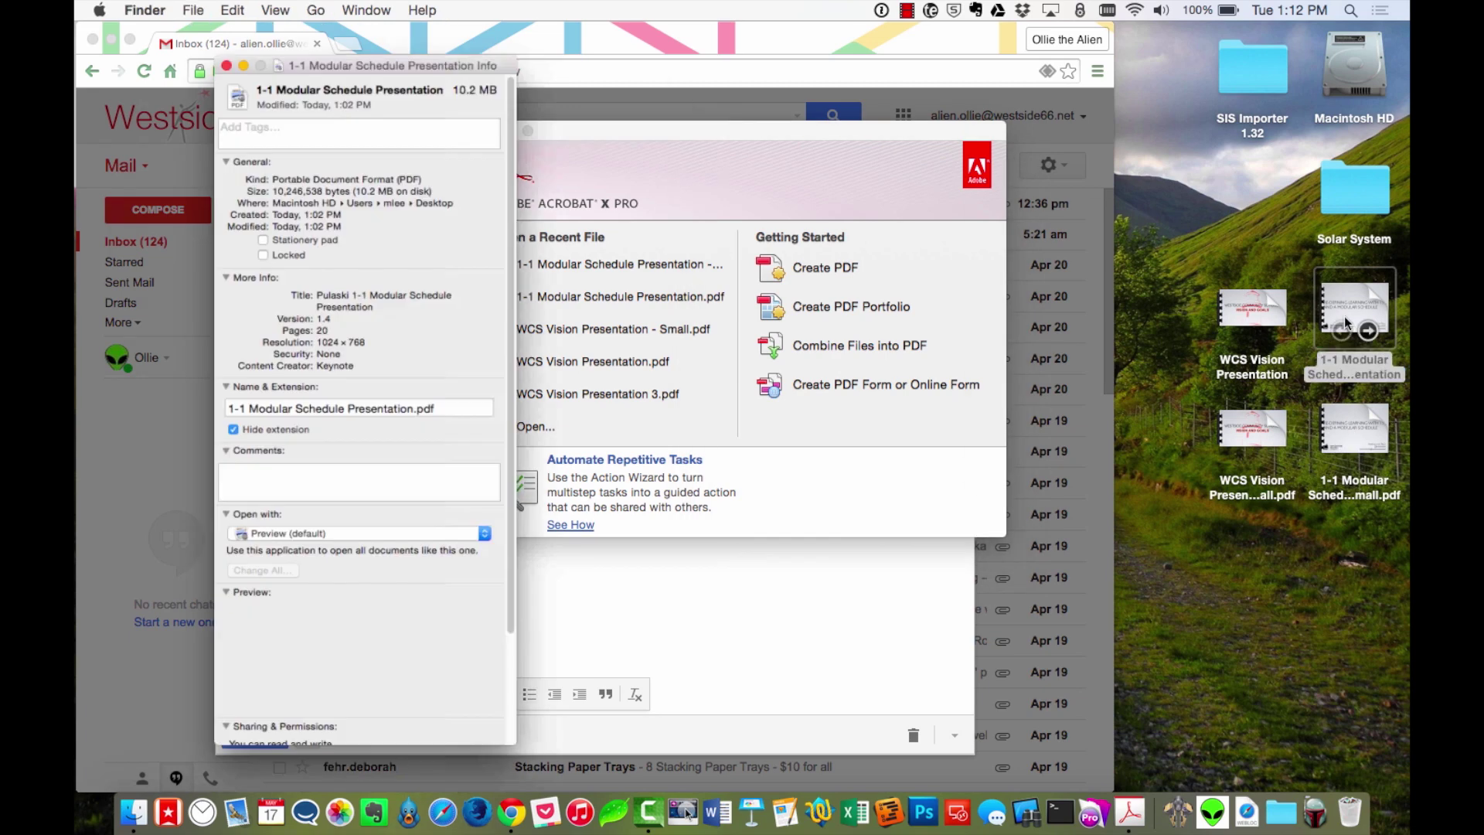
click(1361, 412)
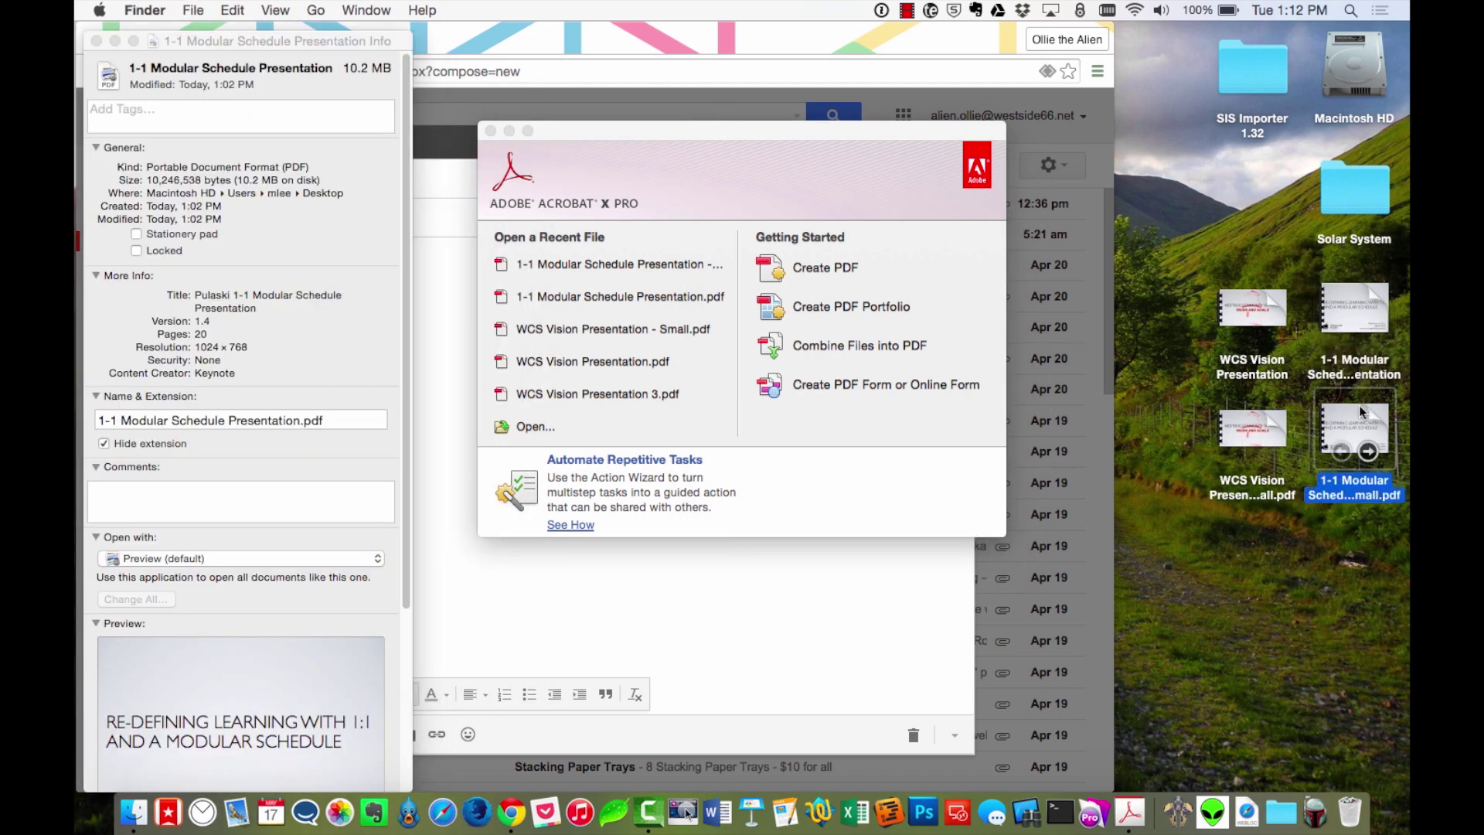
key(super+i)
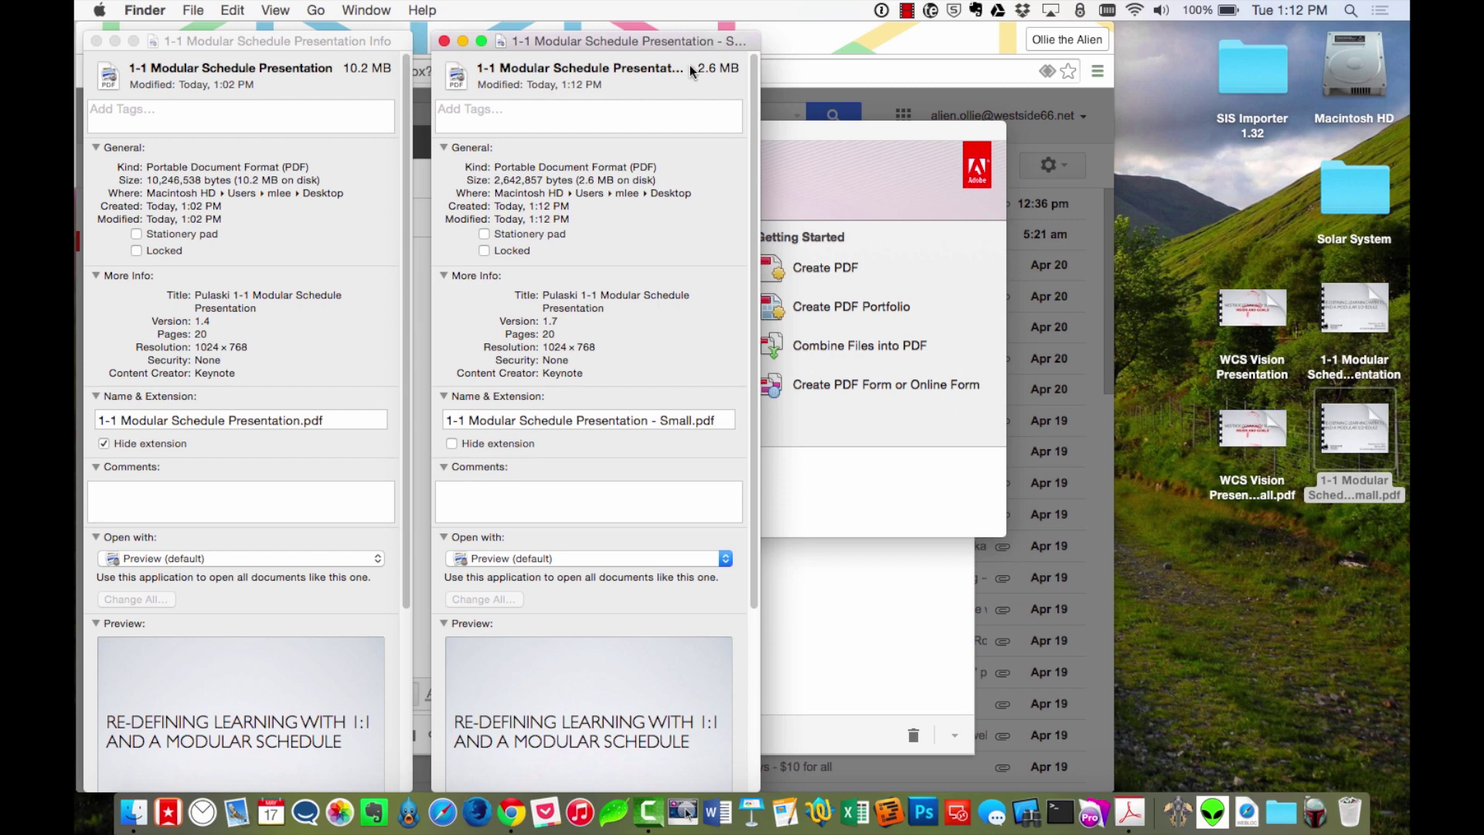
alt+click(444, 41)
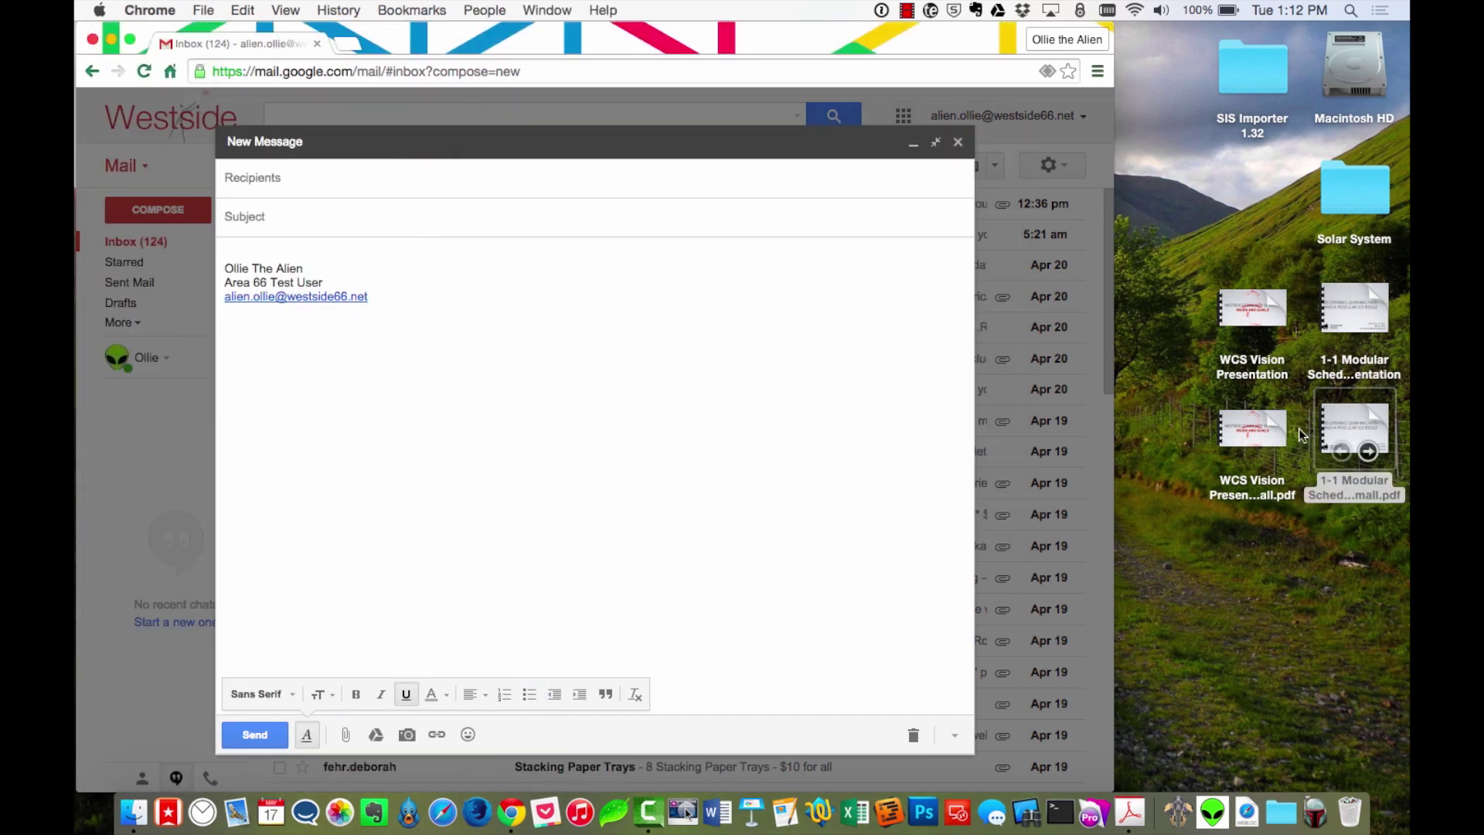
Drag the two Small PDFs, WCS Vision Presentation (6,007K) and 1-1 Modular Schedule (2,581K), into the Gmail draft.
drag(1173, 439, 748, 575)
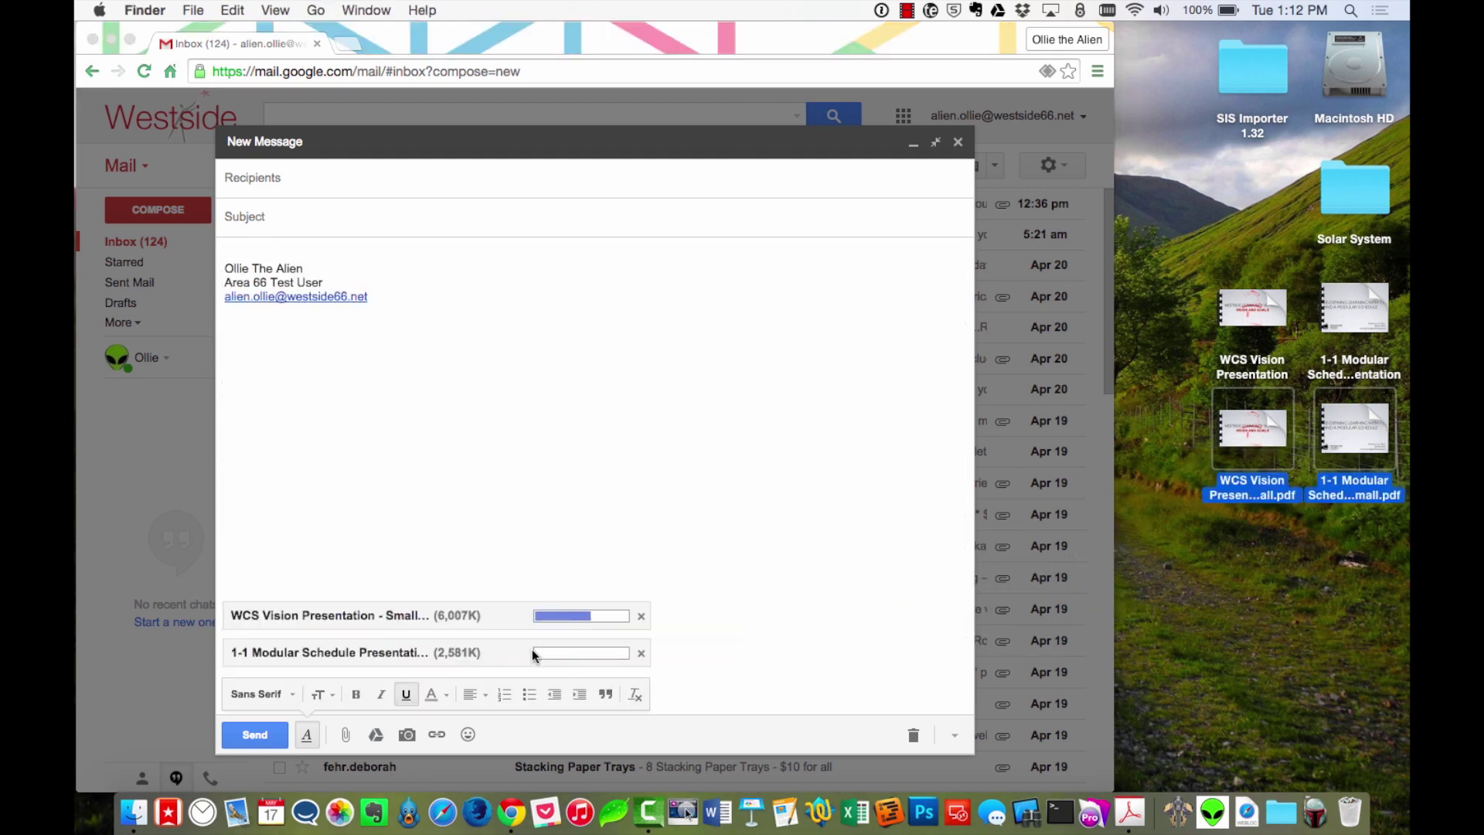